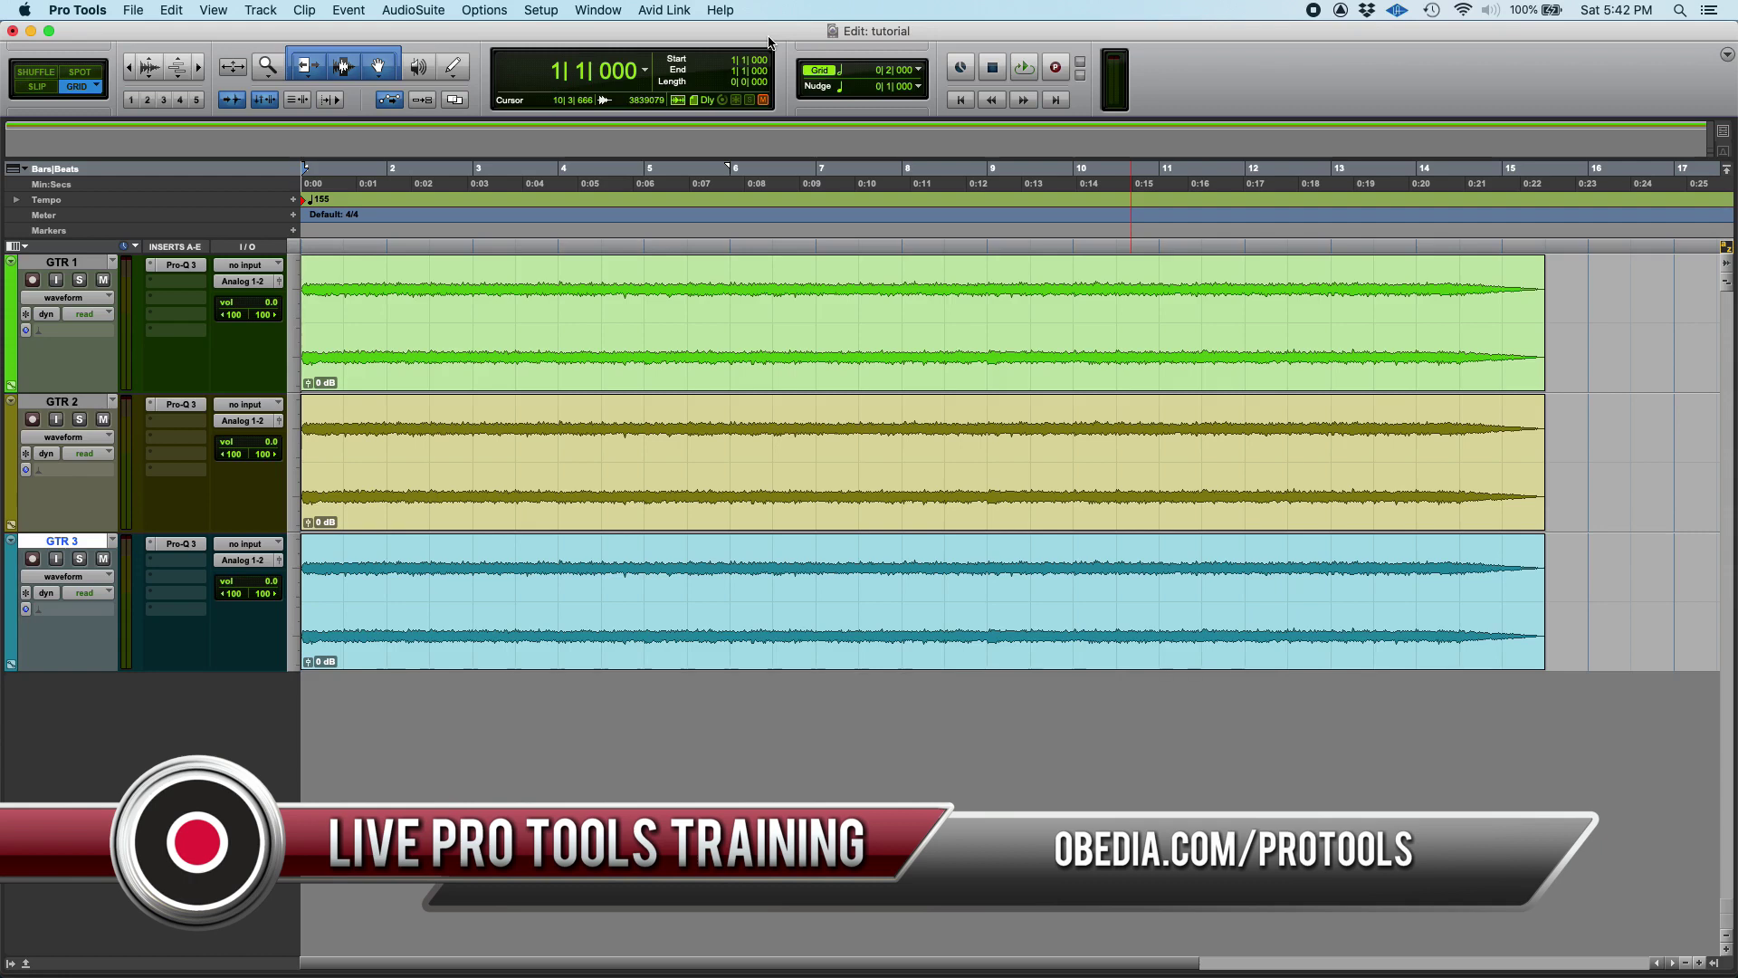
Select the GTR 1, GTR 2 and GTR 3 tracks in turn, ending on GTR 1
{"action": "left_click", "coordinate": [101, 263]}
{"action": "left_click", "coordinate": [88, 405]}
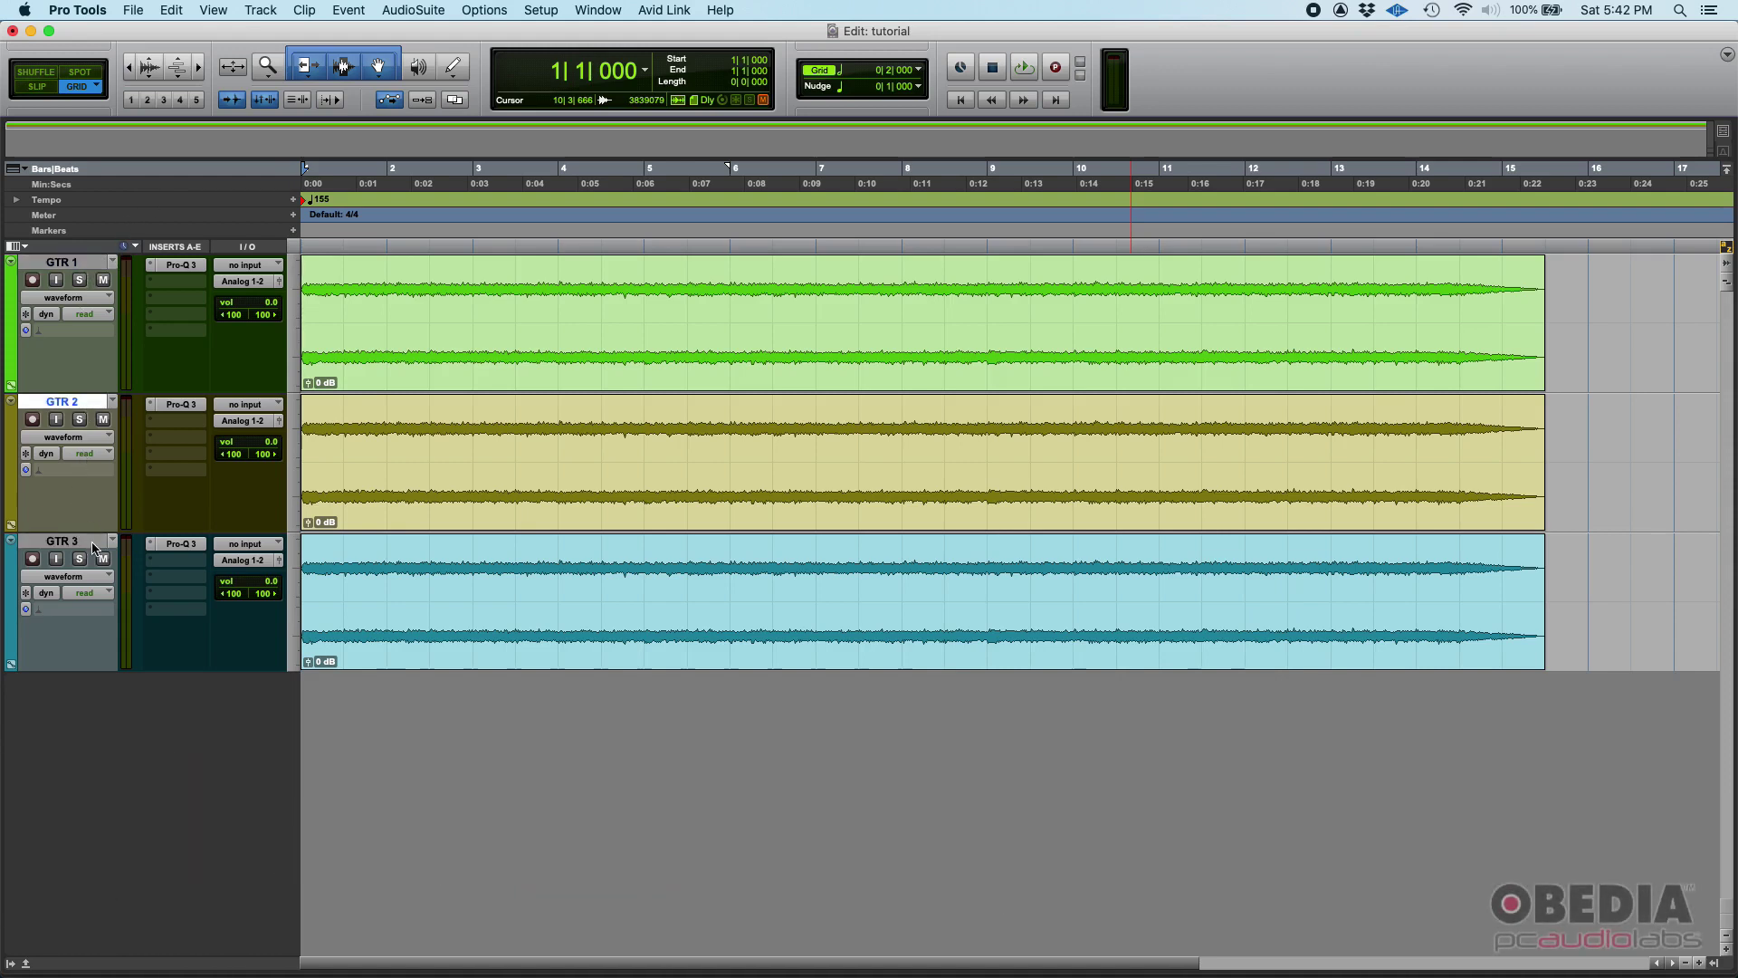
{"action": "left_click", "coordinate": [91, 542]}
{"action": "left_click", "coordinate": [88, 265]}
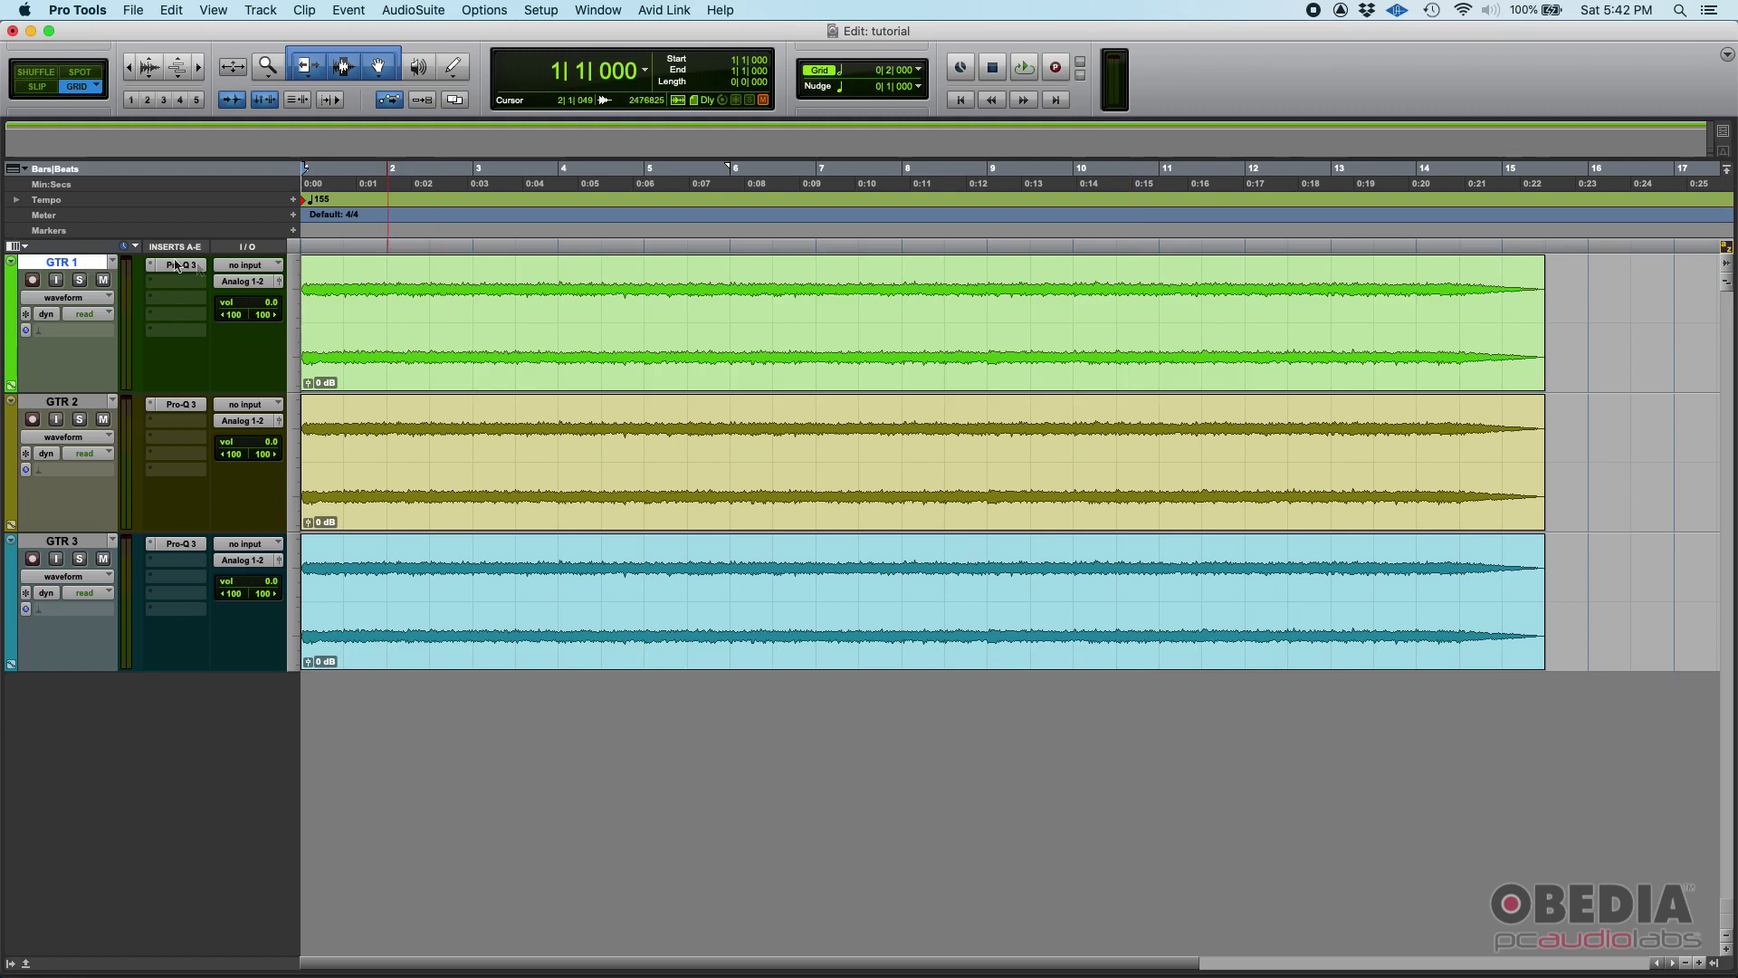
Solo GTR 1 and play it alone, then move the solo to GTR 2
{"action": "left_click", "coordinate": [80, 283]}
{"action": "key", "text": "space"}
{"action": "key", "text": "space"}
{"action": "left_click", "coordinate": [80, 282]}
{"action": "left_click", "coordinate": [80, 419]}
Play GTR 2 alone, audition GTR 3 soloed, and finish with GTR 1 soloed again
{"action": "key", "text": "space"}
{"action": "key", "text": "space"}
{"action": "left_click", "coordinate": [84, 420]}
{"action": "left_click", "coordinate": [79, 558]}
{"action": "key", "text": "space"}
{"action": "key", "text": "space"}
{"action": "left_click", "coordinate": [79, 559]}
{"action": "left_click", "coordinate": [81, 281]}
Open GTR 1's FabFilter Pro-Q 3 insert, then close its window
{"action": "left_click", "coordinate": [181, 265]}
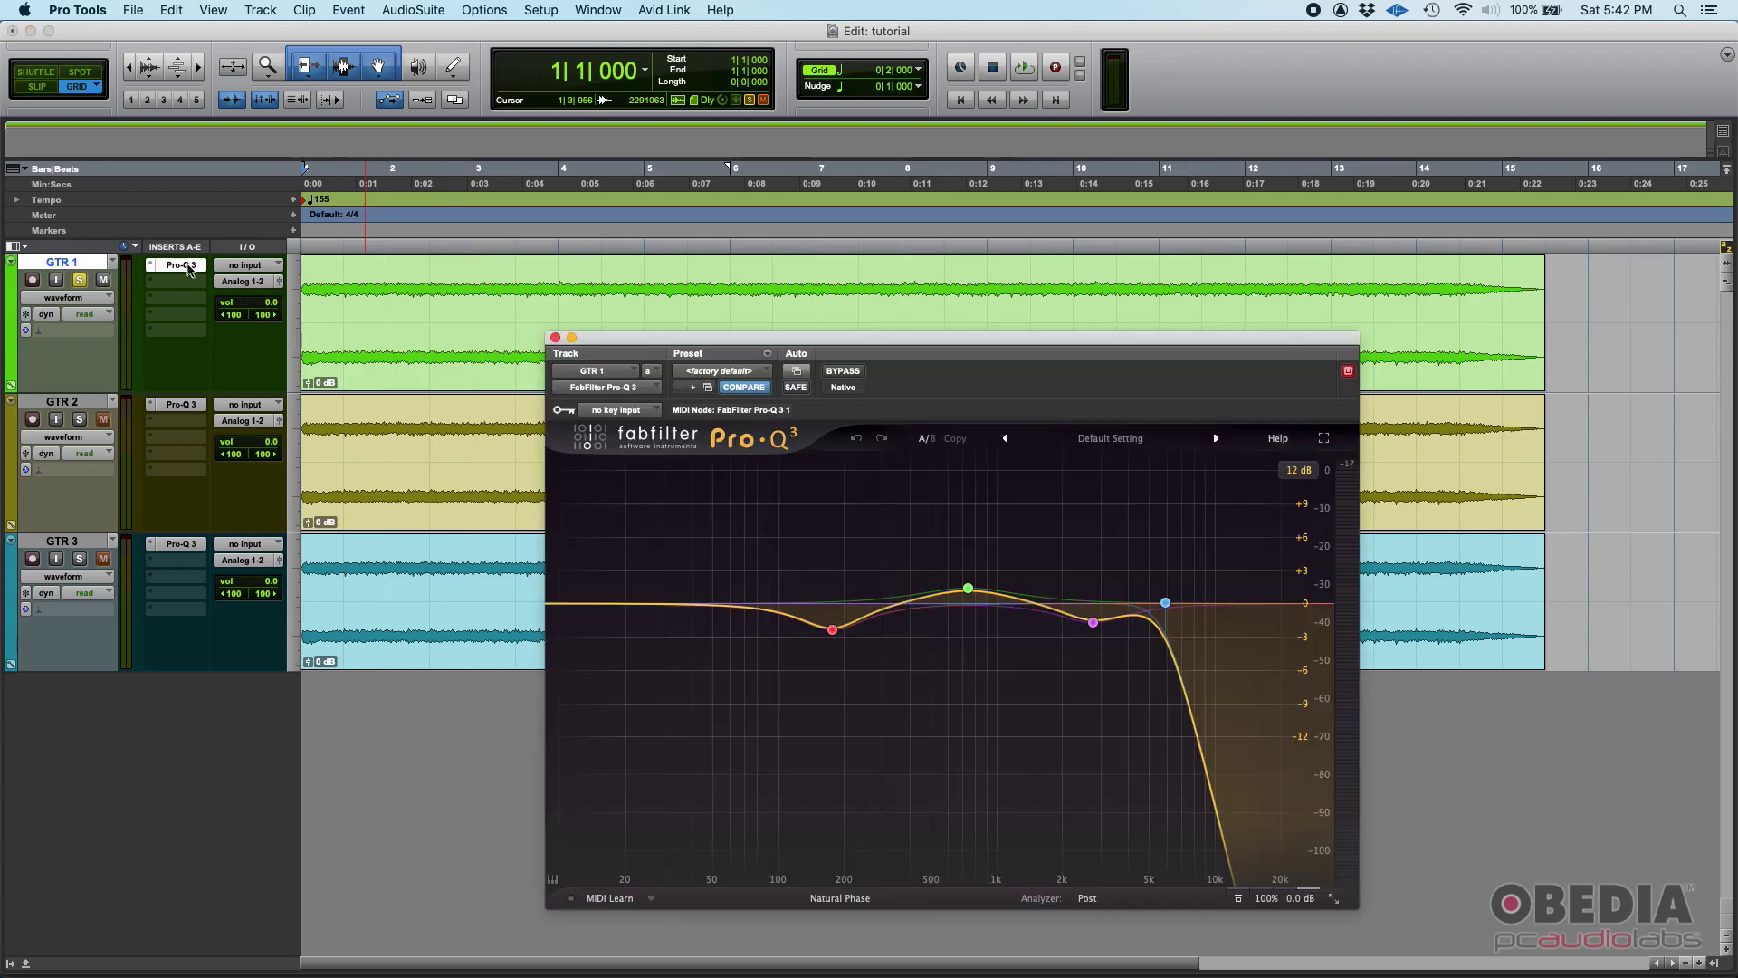
{"action": "left_click", "coordinate": [555, 338]}
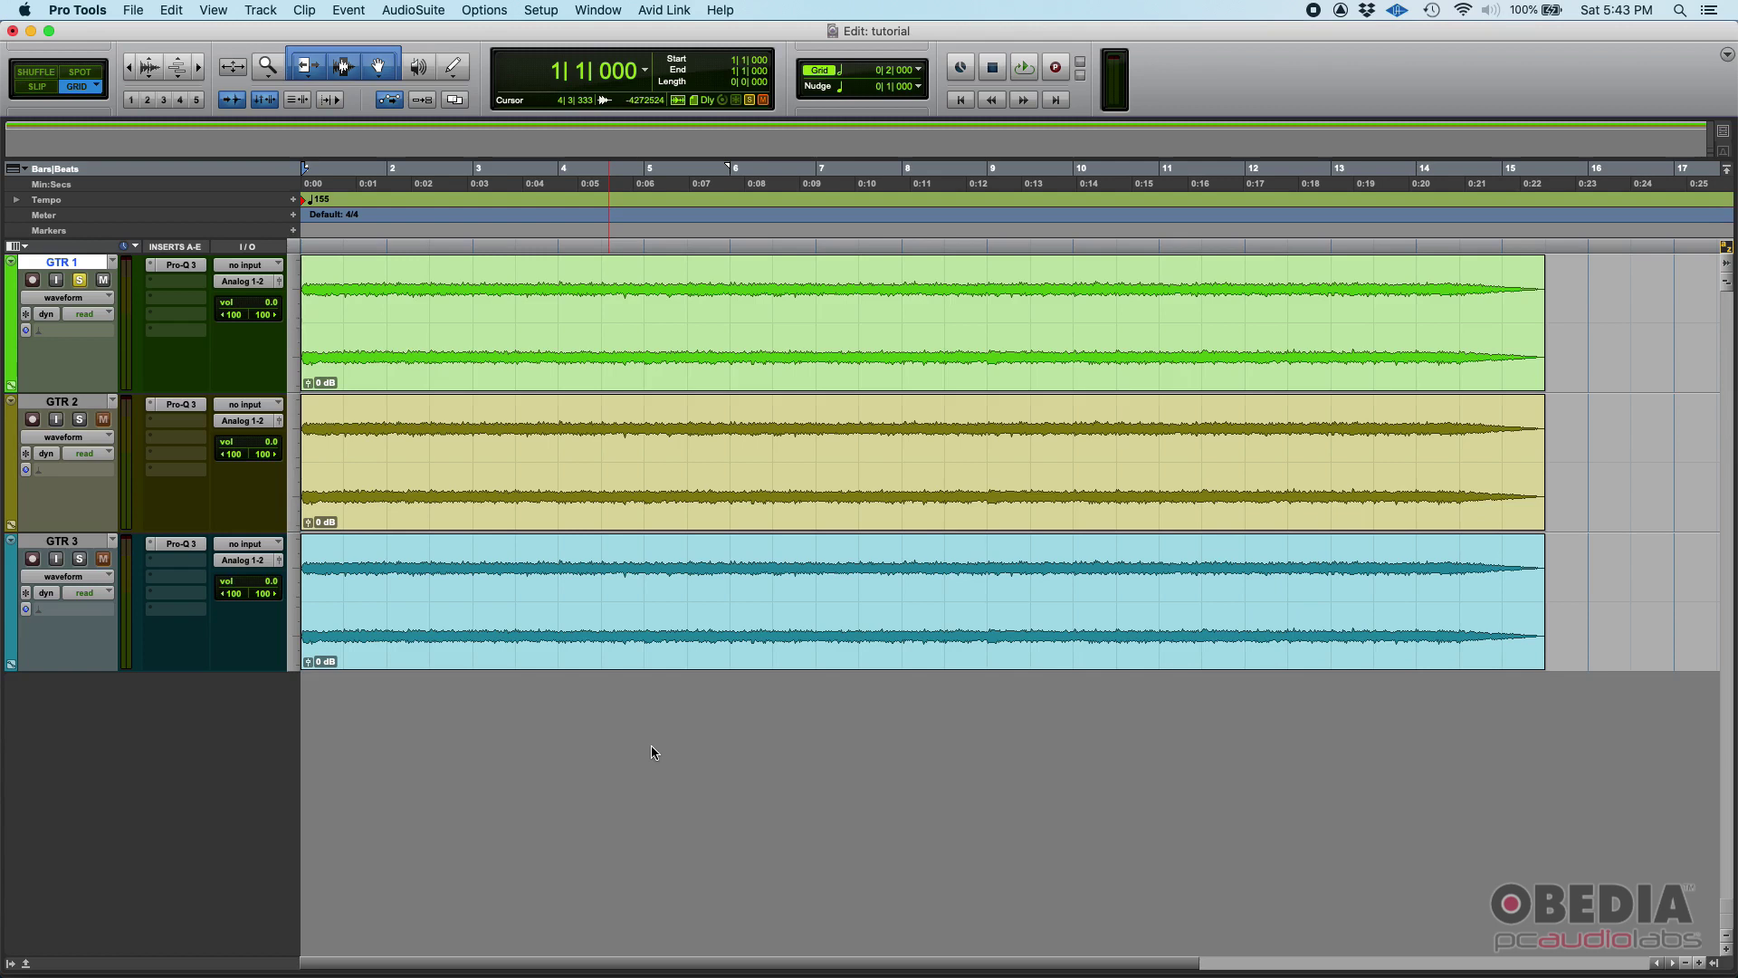
Clear all solos and select the guitar tracks, ending on GTR 1
{"action": "left_click", "coordinate": [80, 420]}
{"action": "left_click", "coordinate": [80, 280], "text": "alt"}
{"action": "left_click", "coordinate": [89, 402]}
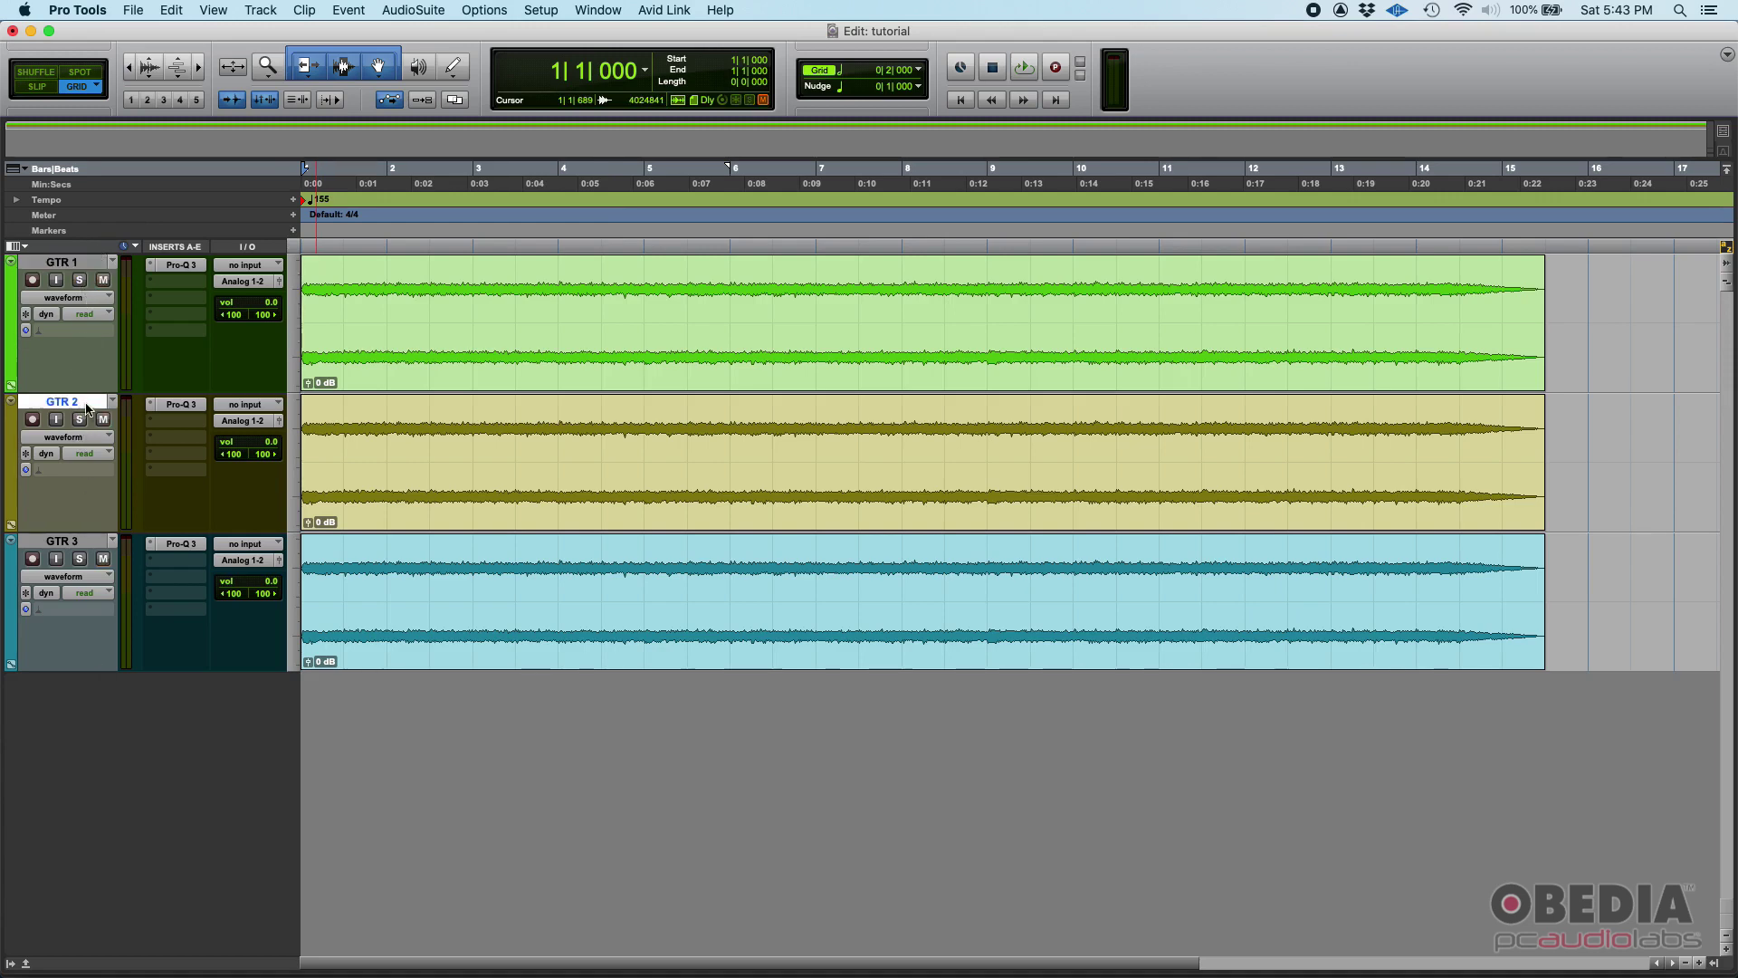
{"action": "left_click", "coordinate": [79, 539]}
{"action": "left_click", "coordinate": [89, 403]}
{"action": "left_click", "coordinate": [70, 263]}
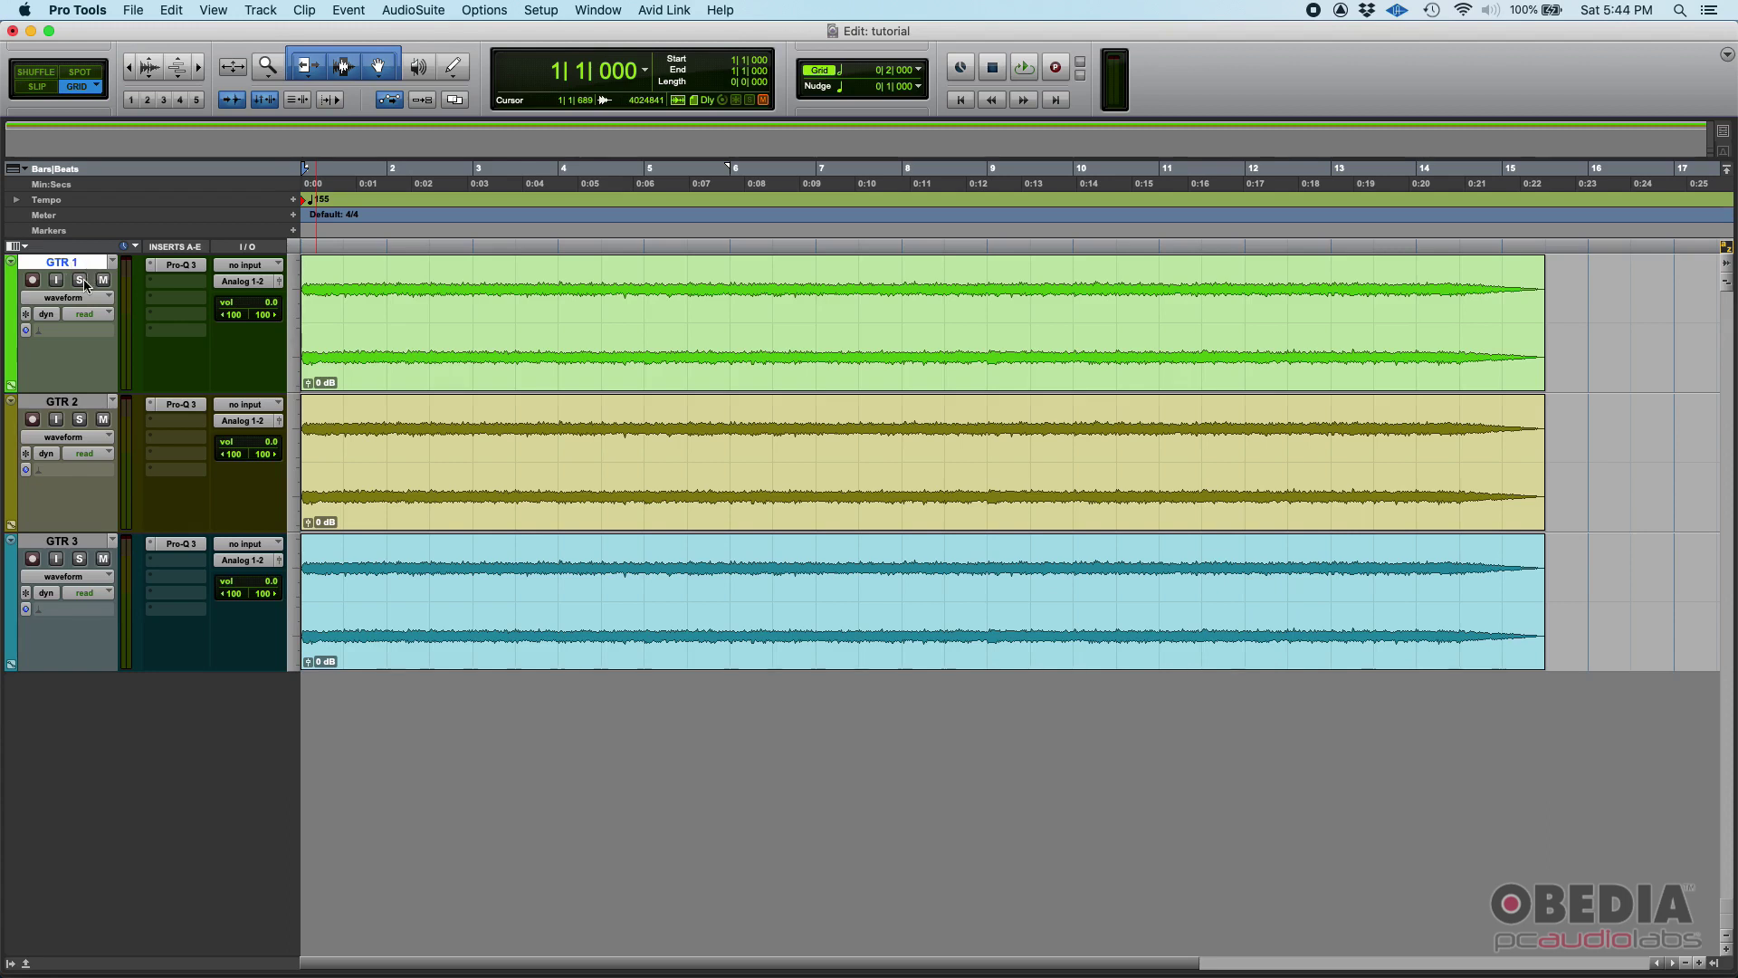
Solo GTR 1, play it back briefly, and select its whole clip
{"action": "left_click", "coordinate": [82, 281]}
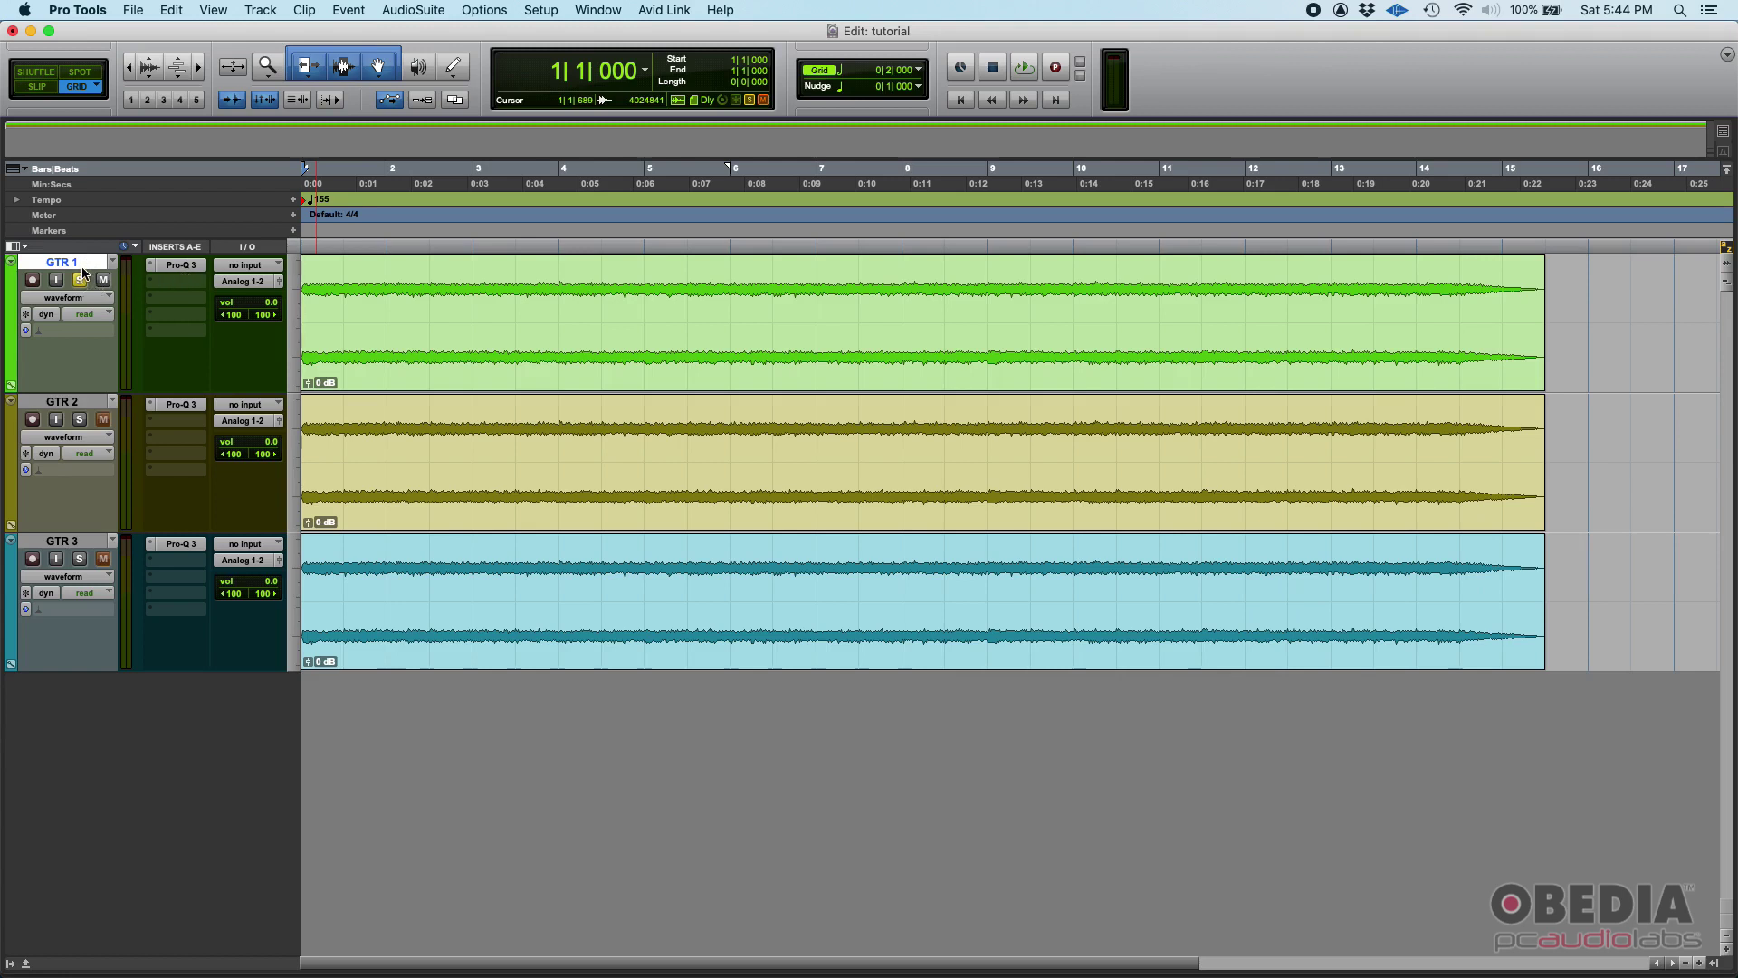
{"action": "key", "text": "space"}
{"action": "key", "text": "space"}
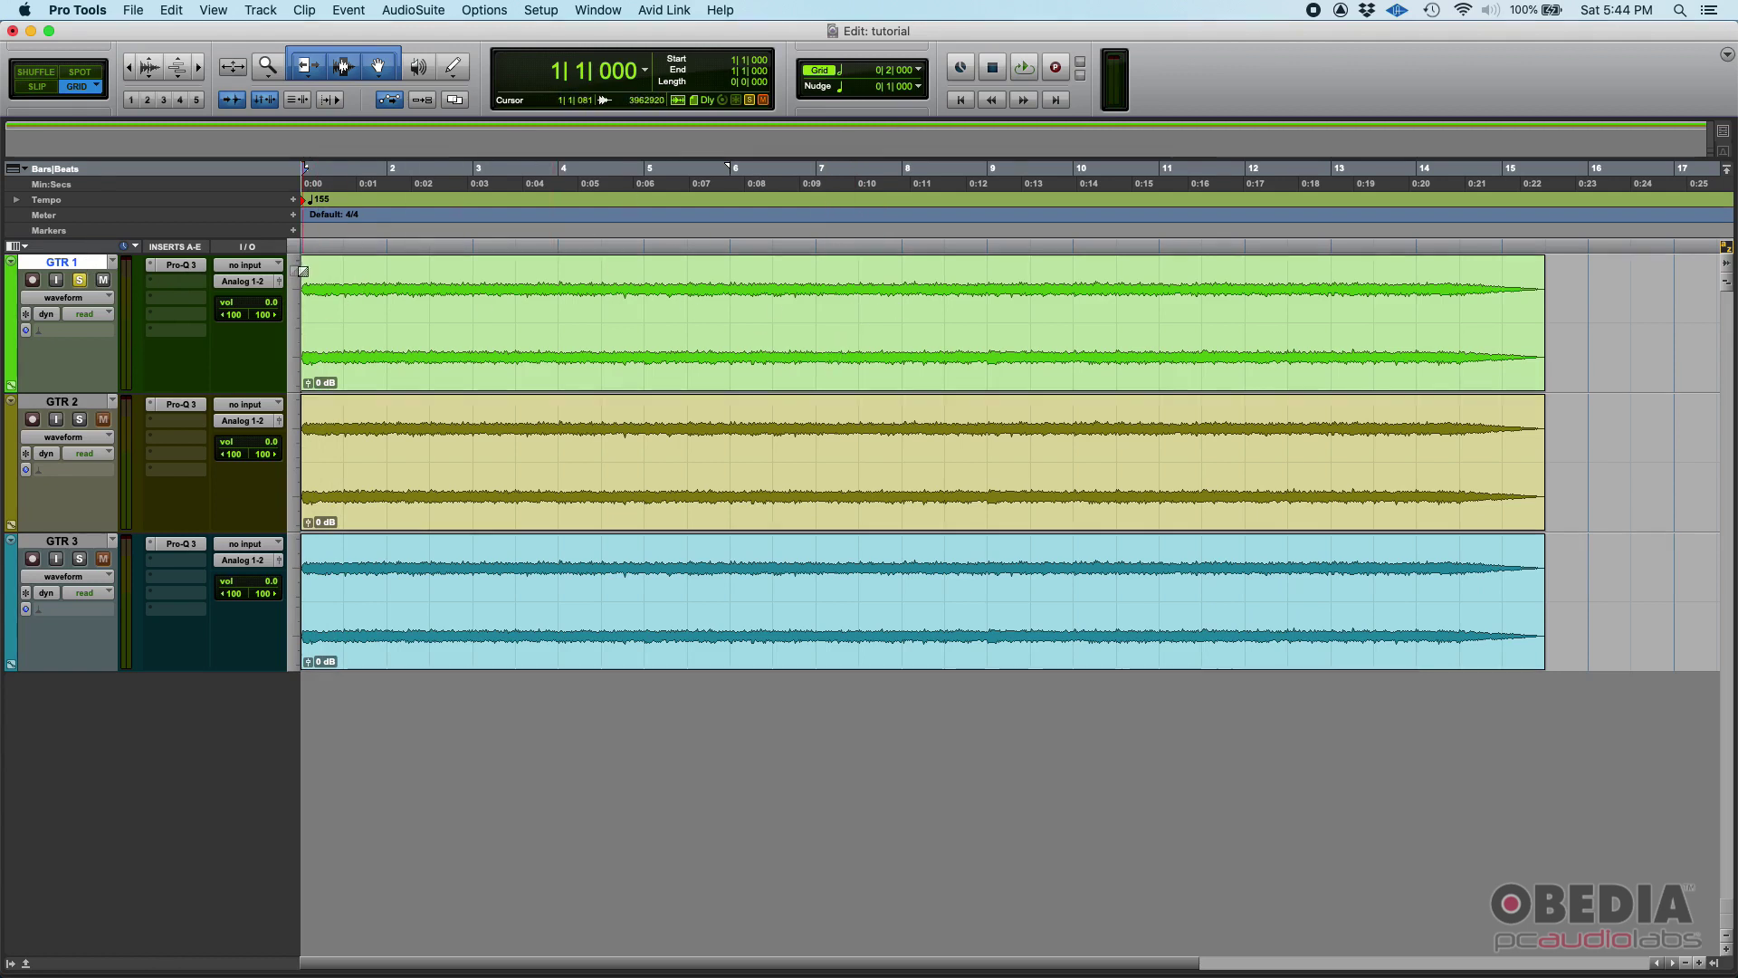
{"action": "left_click", "coordinate": [555, 349]}
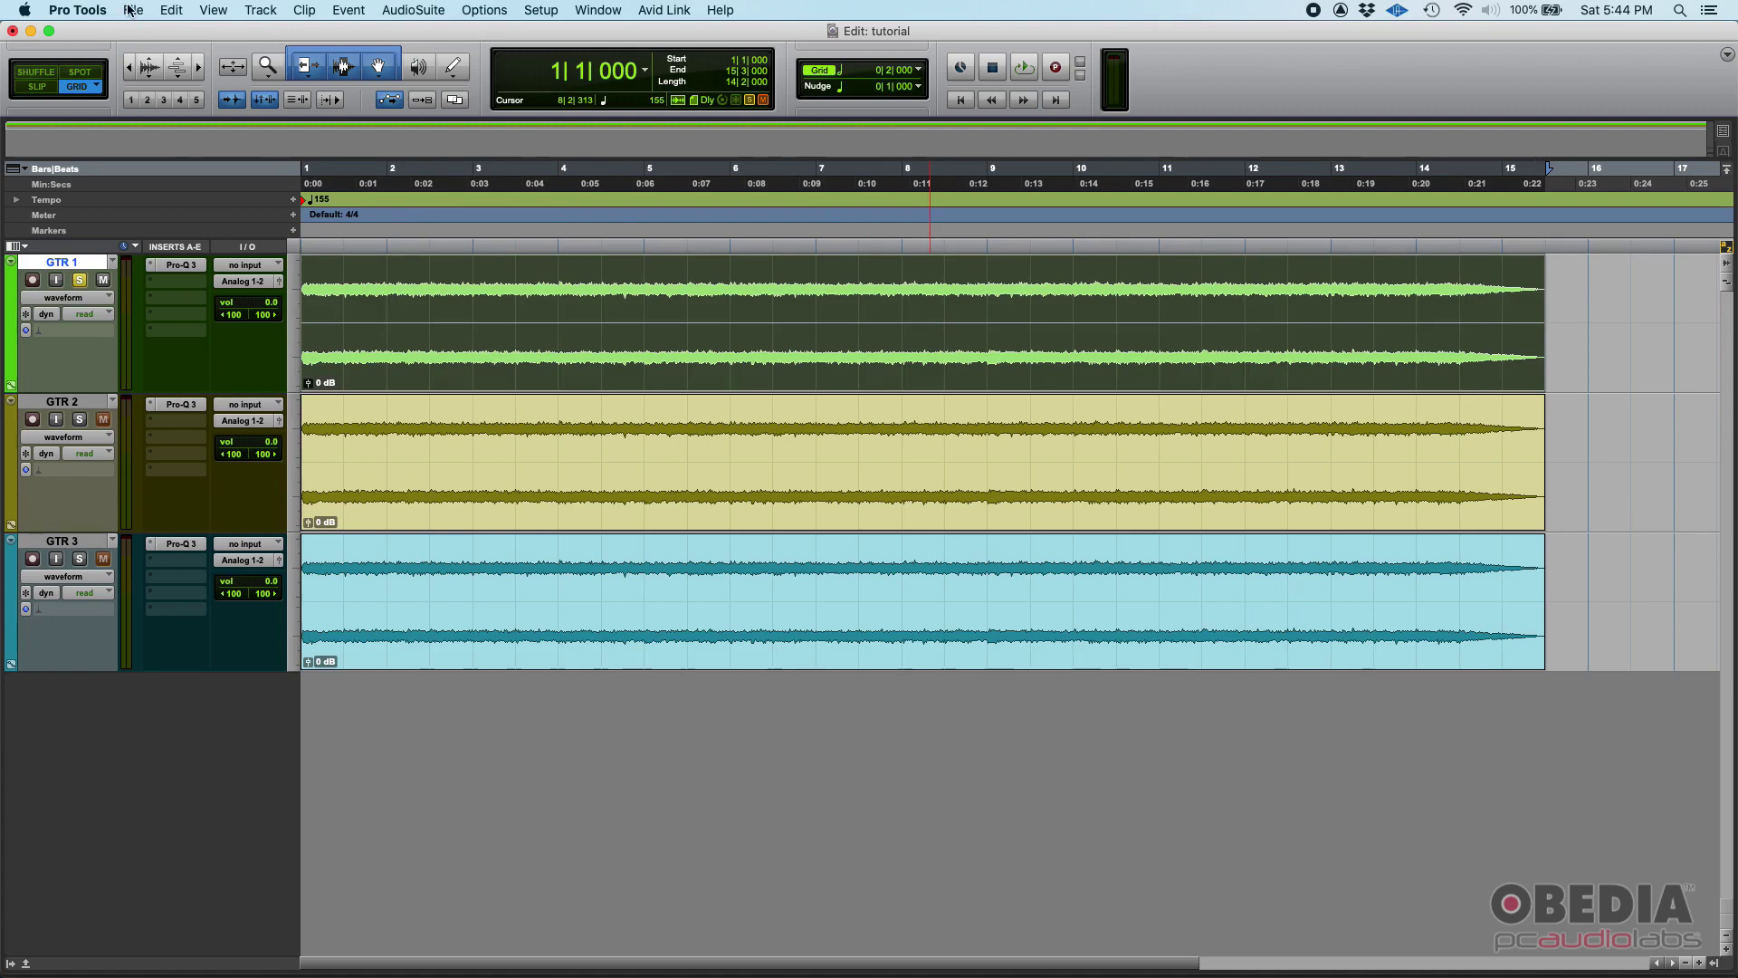
{"action": "left_click", "coordinate": [133, 10]}
Open Bounce Mix and rename the output file to GTR 1 RENDERED, keeping WAV format
{"action": "left_click", "coordinate": [178, 277]}
{"action": "left_click_drag", "start_coordinate": [845, 193], "coordinate": [958, 491]}
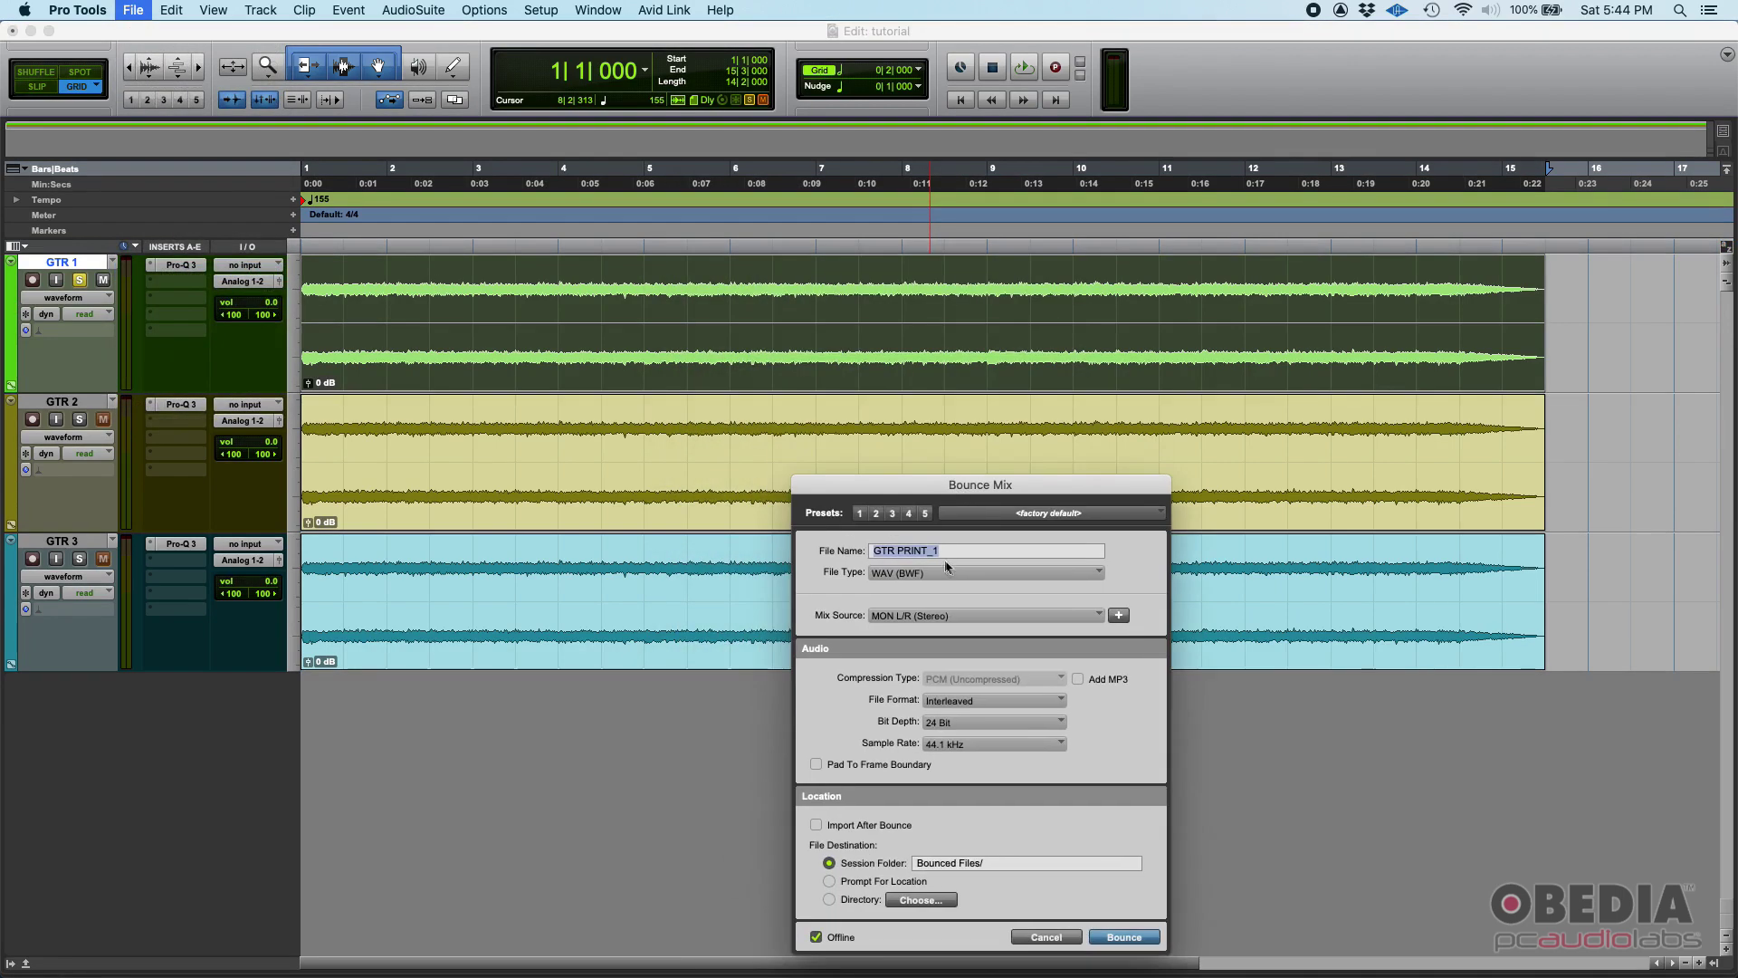
{"action": "left_click", "coordinate": [945, 549]}
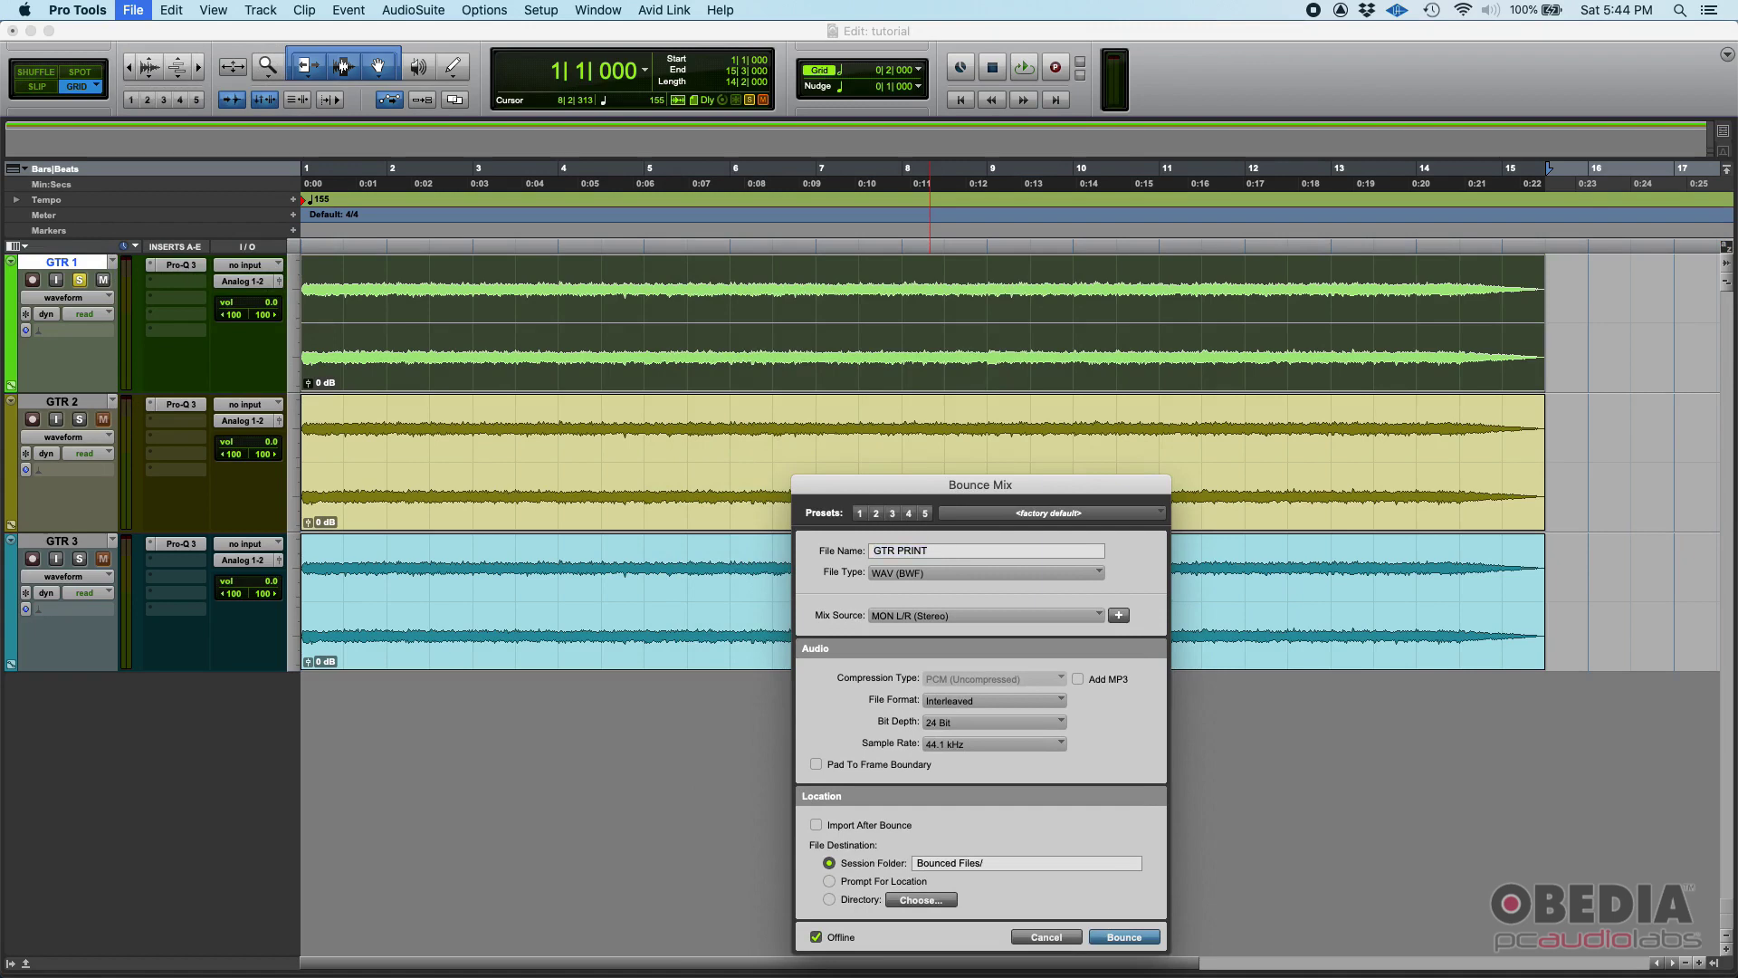
{"action": "type", "text": "1"}
{"action": "left_click_drag", "start_coordinate": [907, 549], "coordinate": [872, 550]}
{"action": "key", "text": "Left"}
{"action": "key", "text": "Delete"}
{"action": "key", "text": "Delete"}
{"action": "key", "text": "Delete"}
{"action": "key", "text": "Delete"}
Bounce the mix and locate GTR 1 RENDERED.wav in the Bounced Files folder
{"action": "left_click", "coordinate": [1124, 936]}
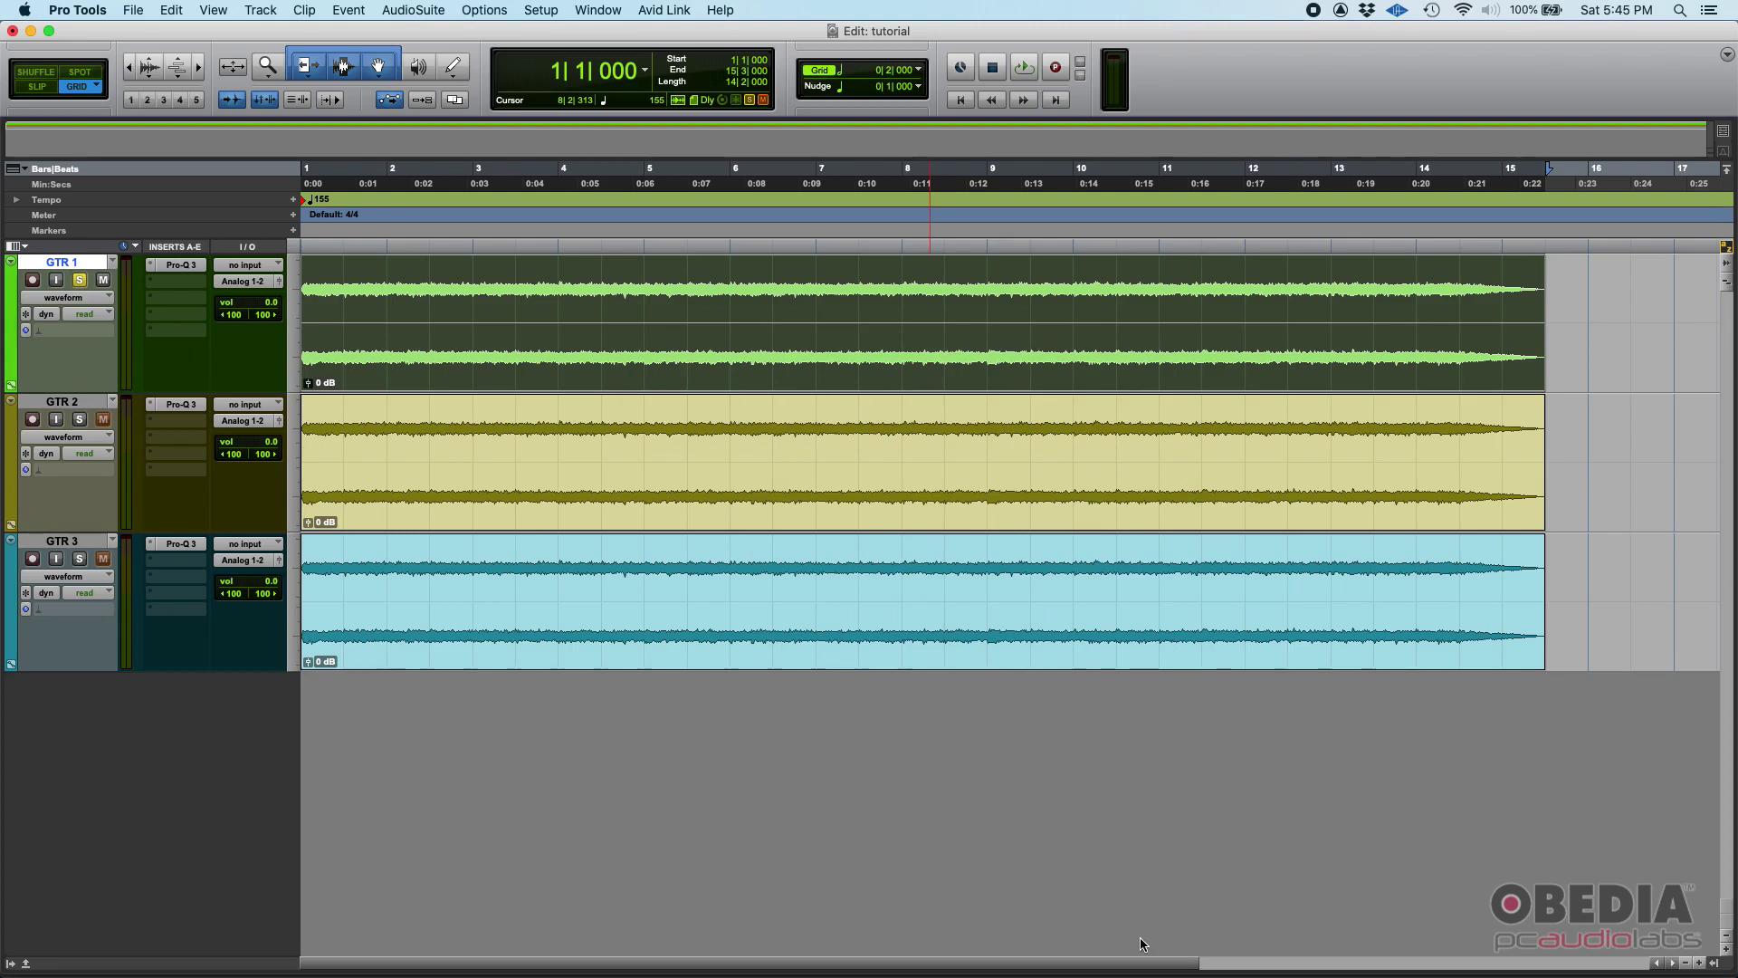
{"action": "key", "text": "space"}
{"action": "key", "text": "super+Tab"}
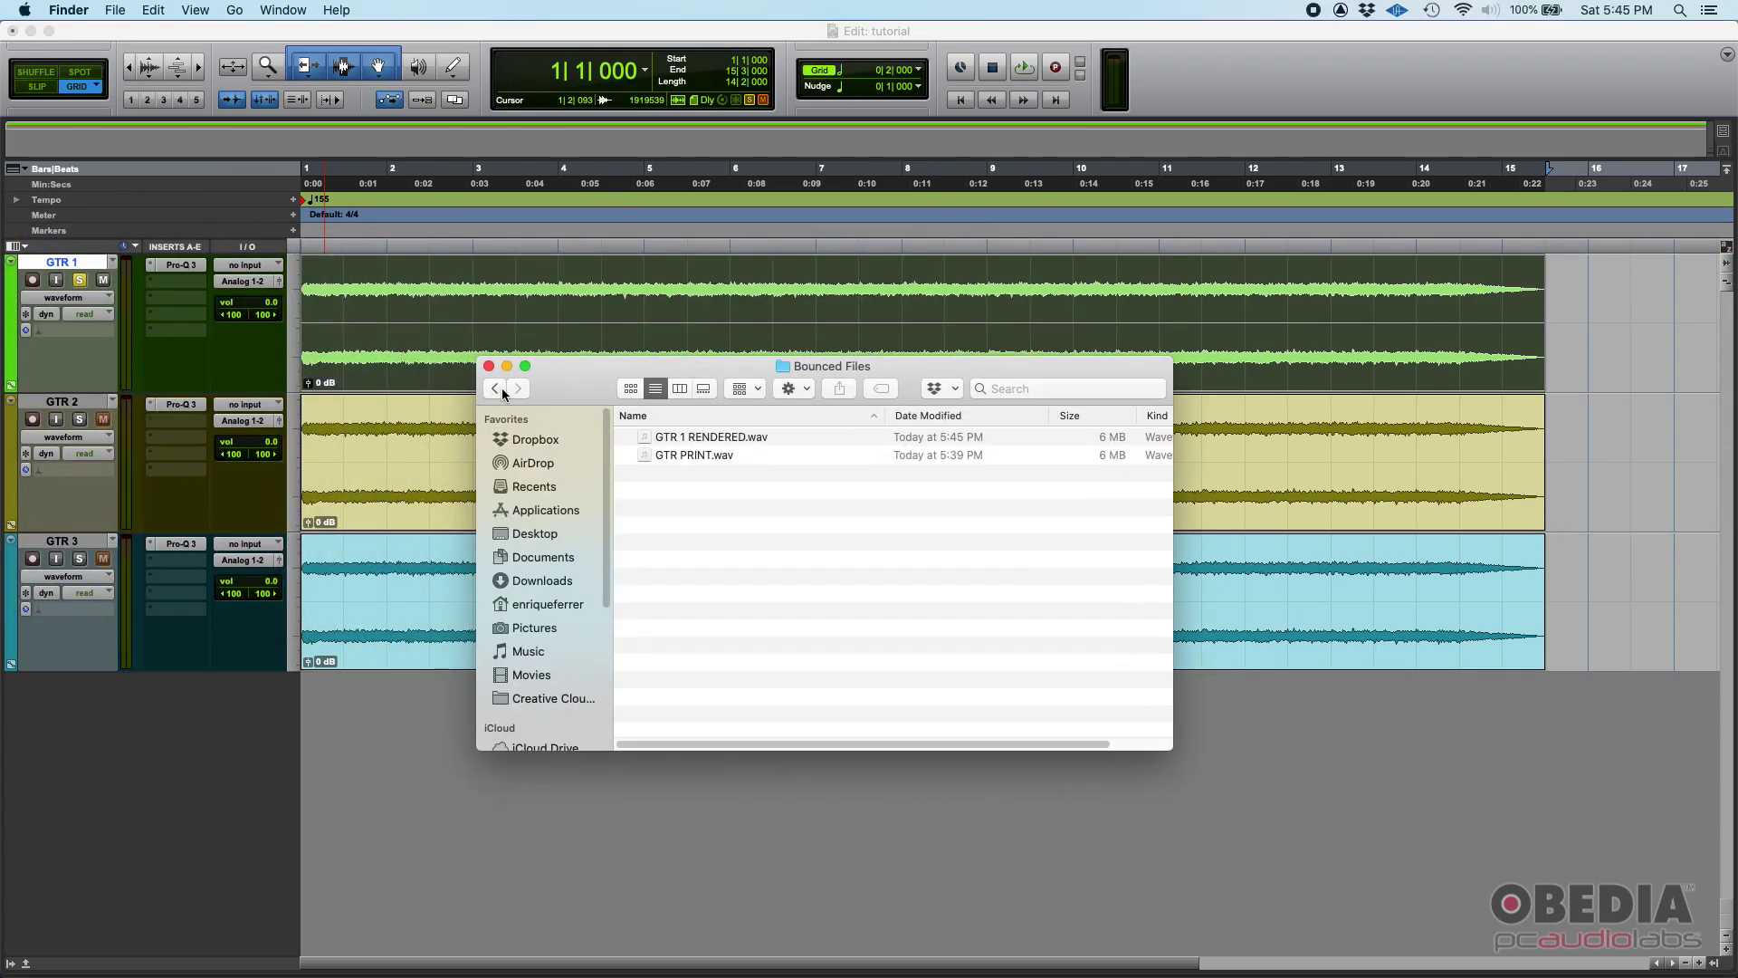
{"action": "left_click", "coordinate": [708, 439]}
{"action": "key", "text": "Down"}
{"action": "left_click", "coordinate": [708, 439]}
{"action": "left_click", "coordinate": [711, 450]}
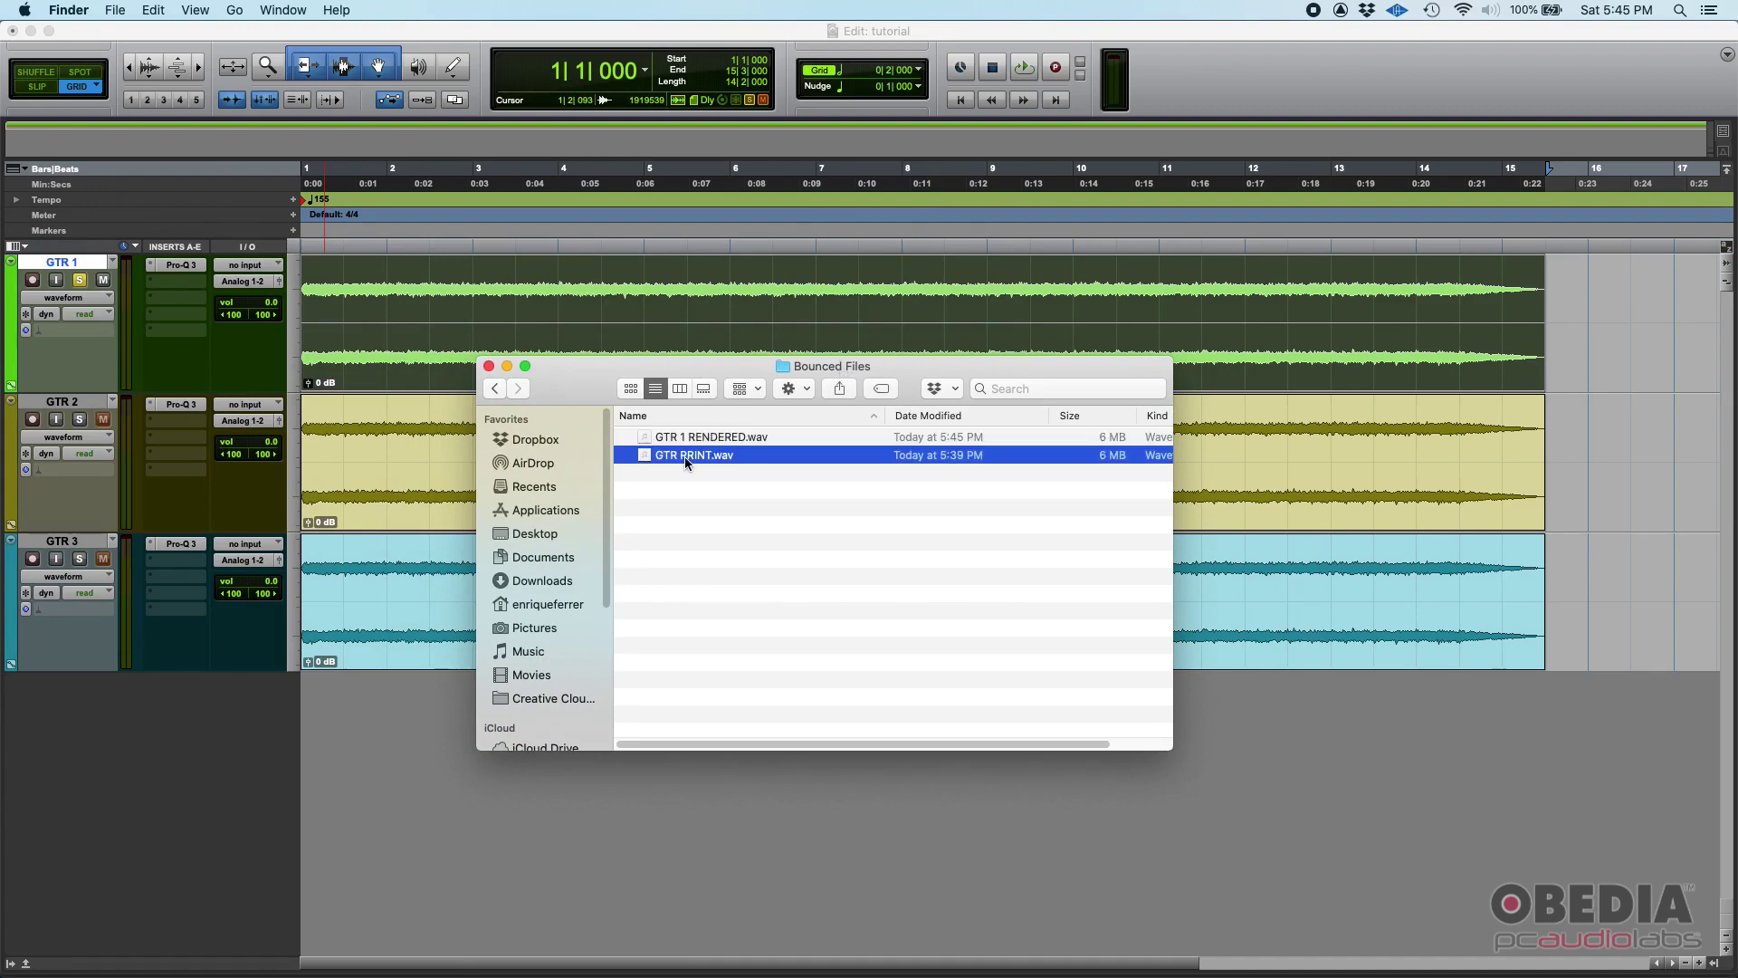
{"action": "left_click", "coordinate": [669, 439]}
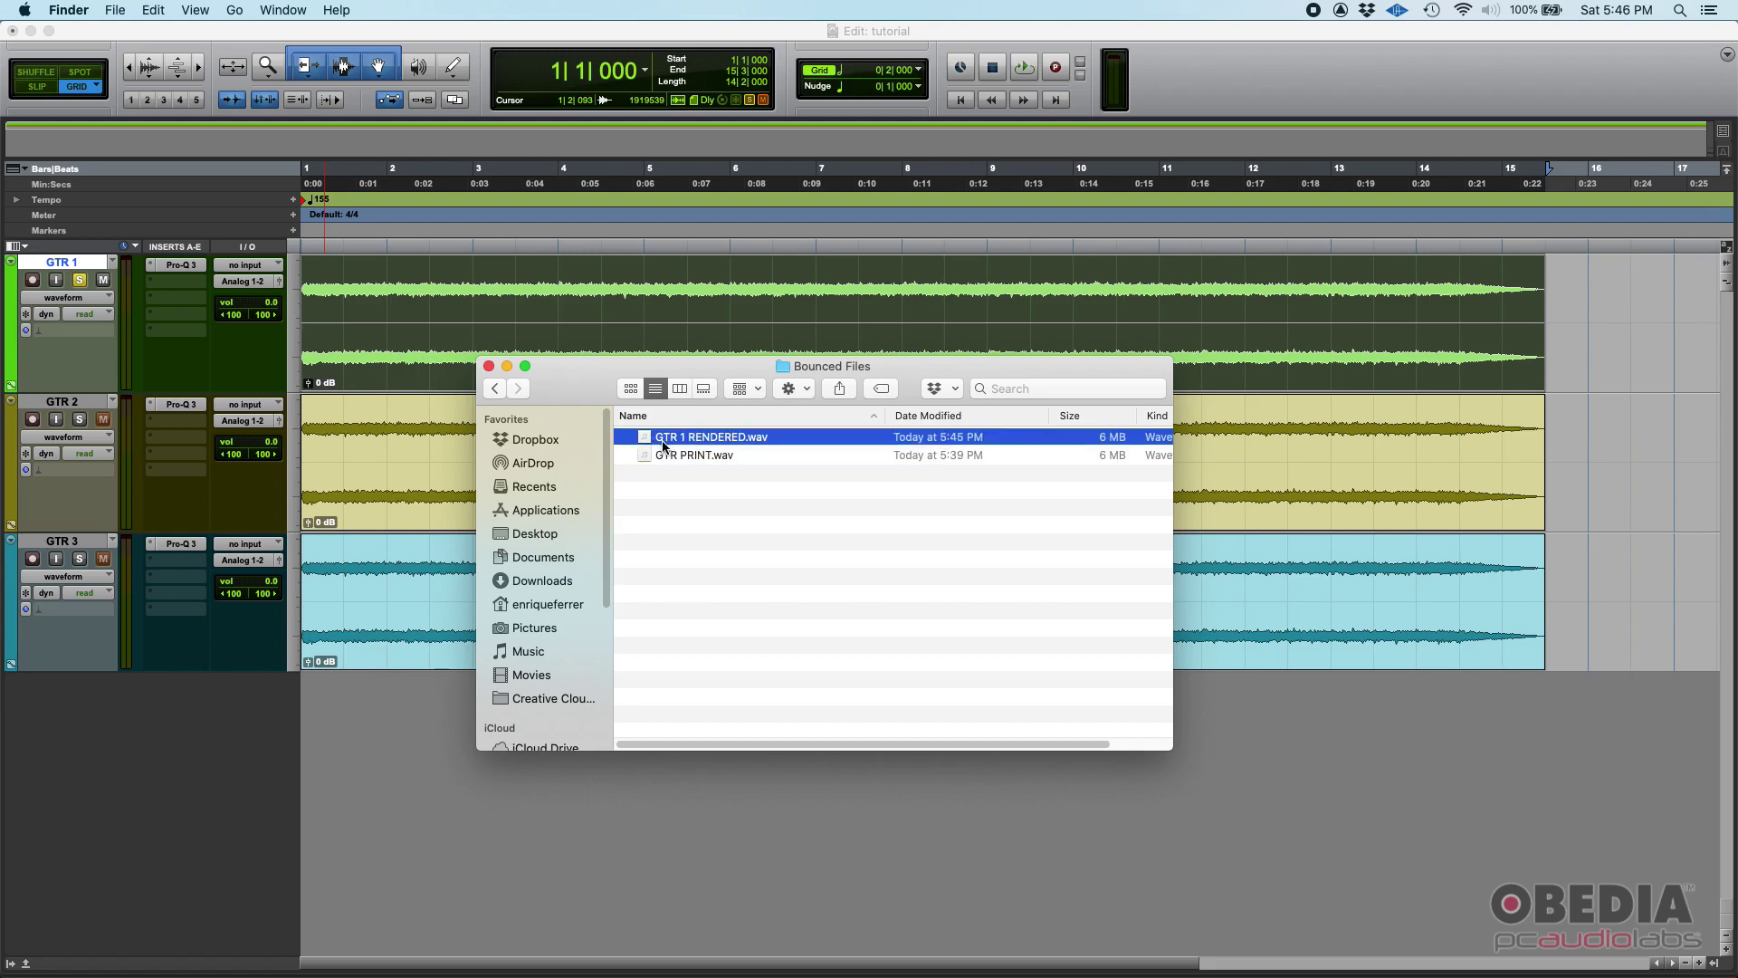
{"action": "left_click", "coordinate": [496, 388]}
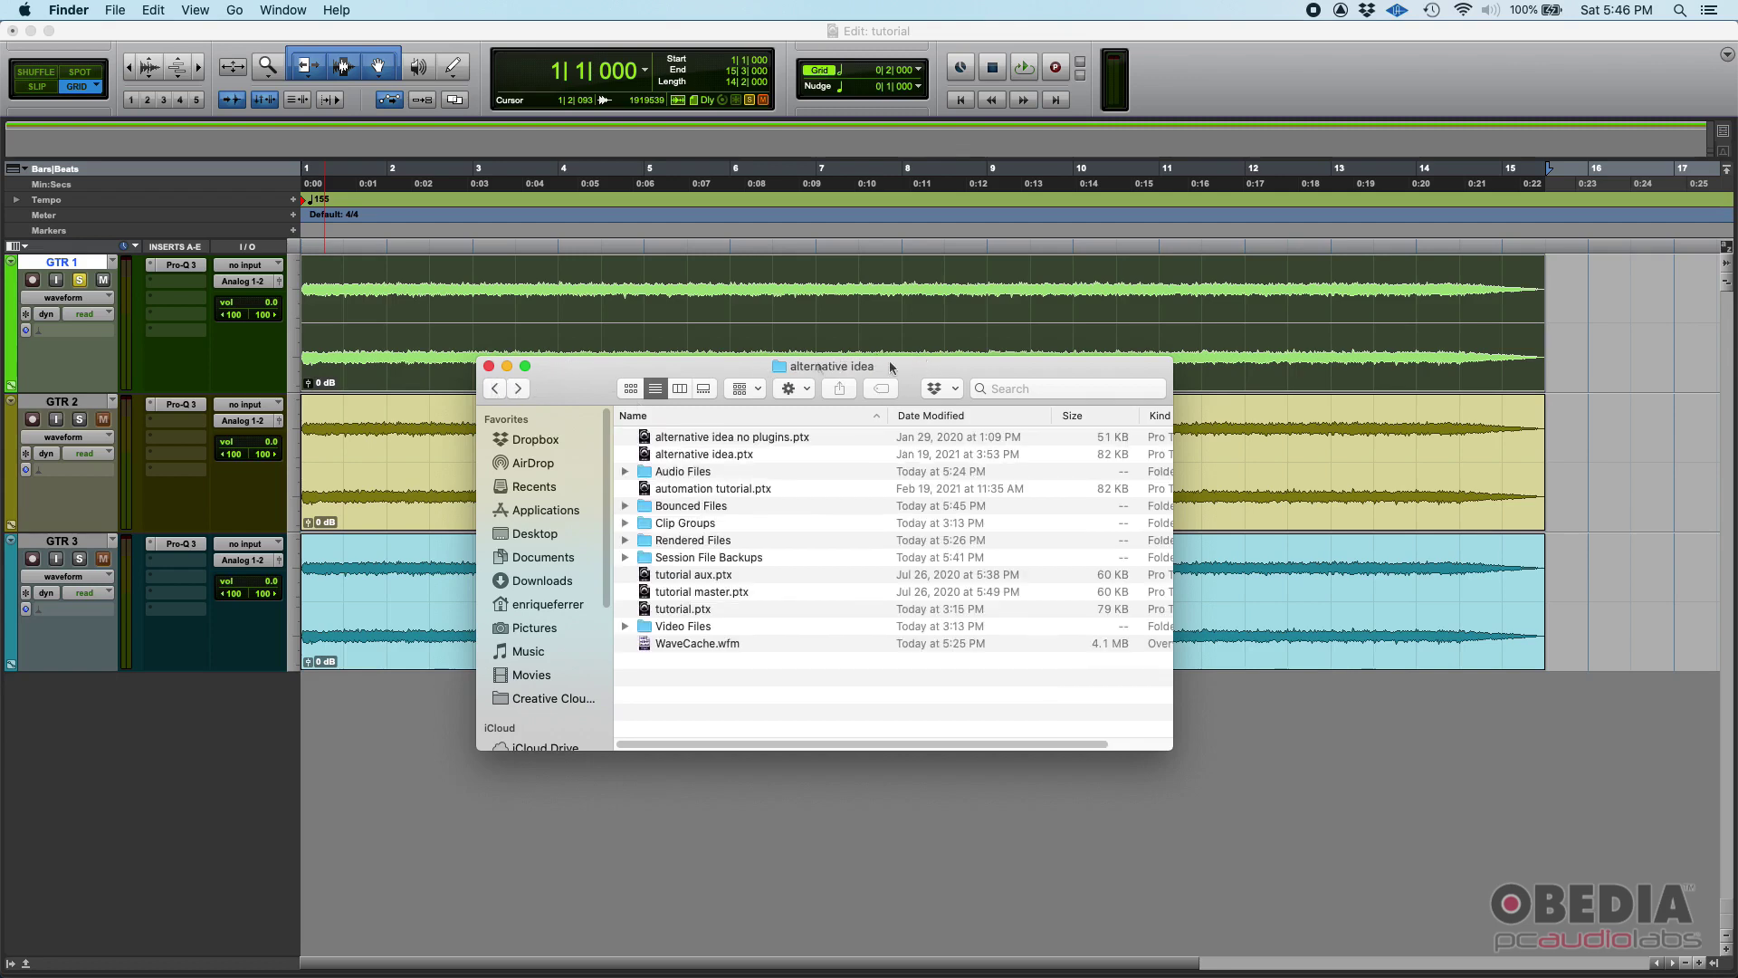
{"action": "double_click", "coordinate": [681, 514]}
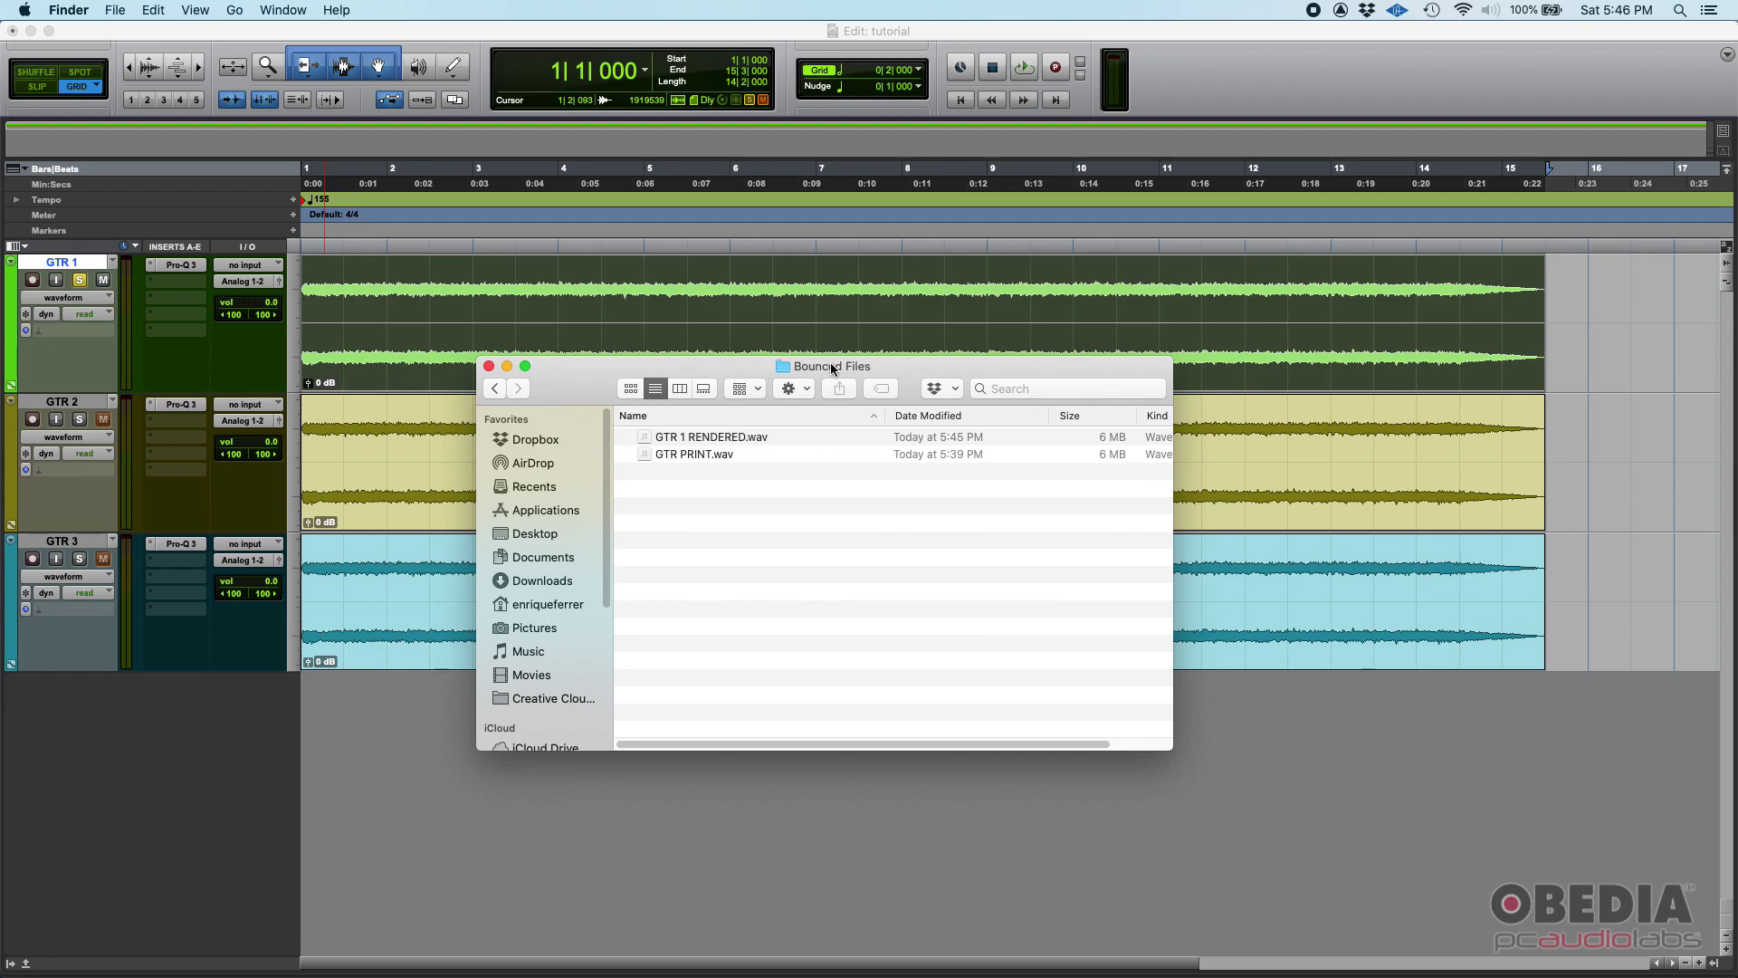
{"action": "left_click_drag", "start_coordinate": [733, 369], "coordinate": [1039, 279]}
{"action": "left_click", "coordinate": [998, 348]}
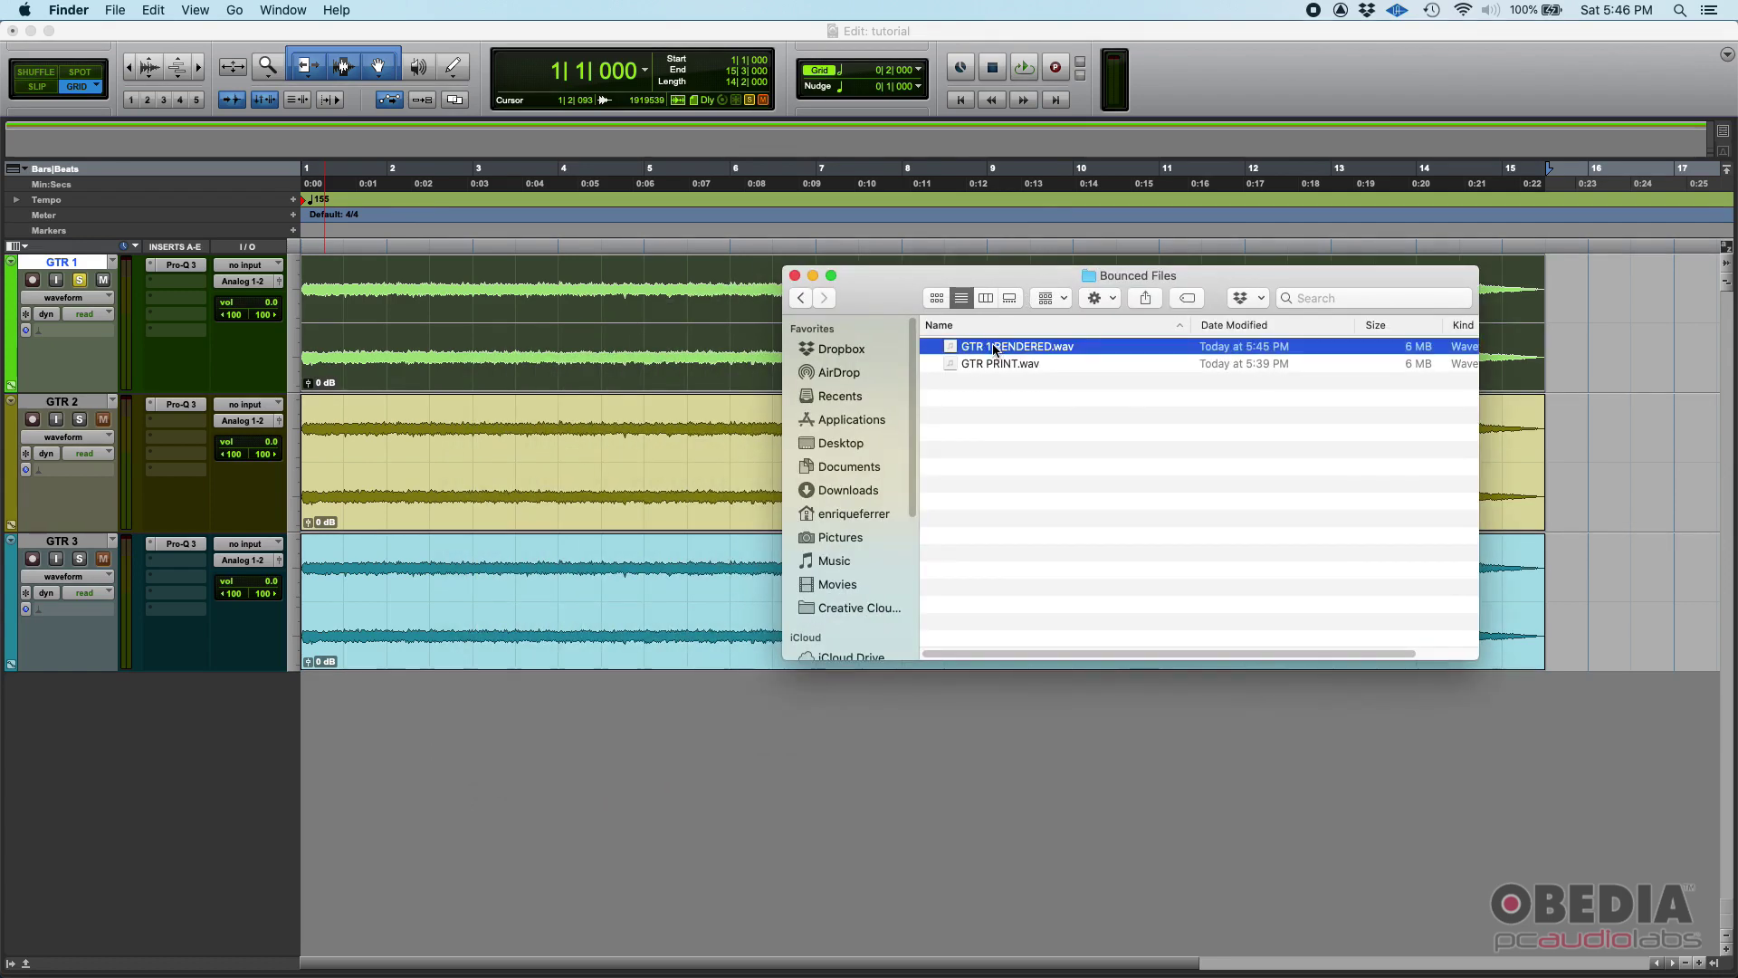
Import GTR 1 RENDERED.wav as a new taller track and play it back to compare
{"action": "left_click_drag", "start_coordinate": [993, 350], "coordinate": [310, 694]}
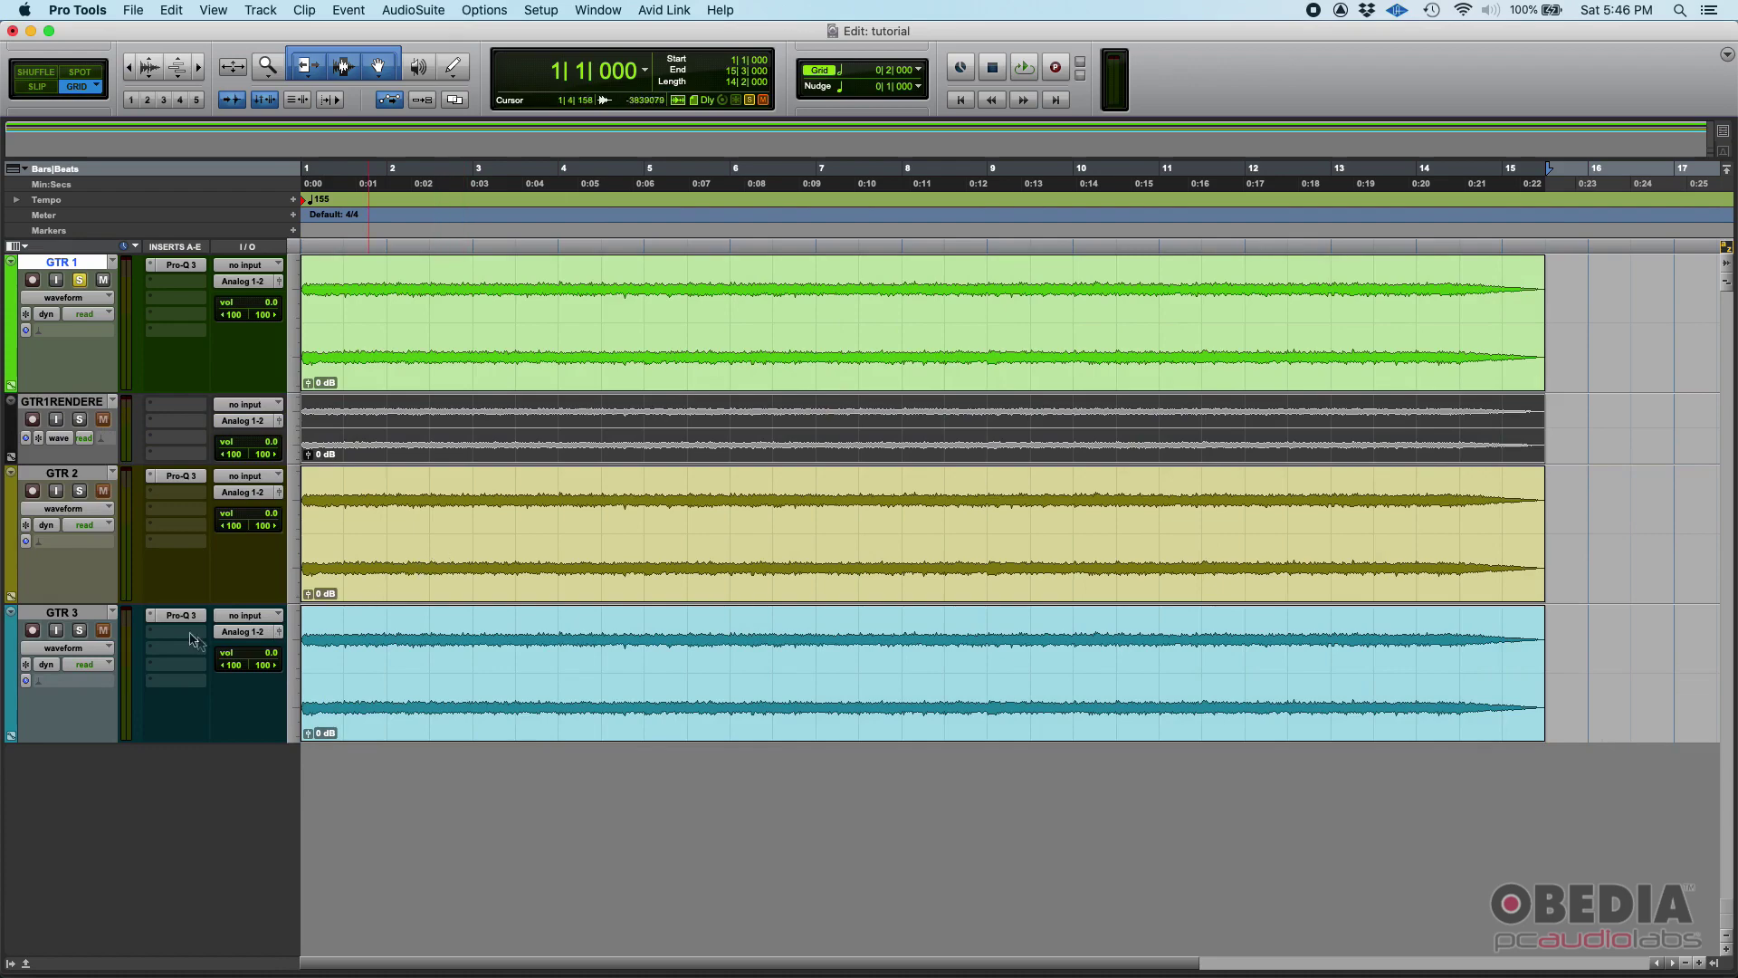
{"action": "left_click", "coordinate": [76, 403]}
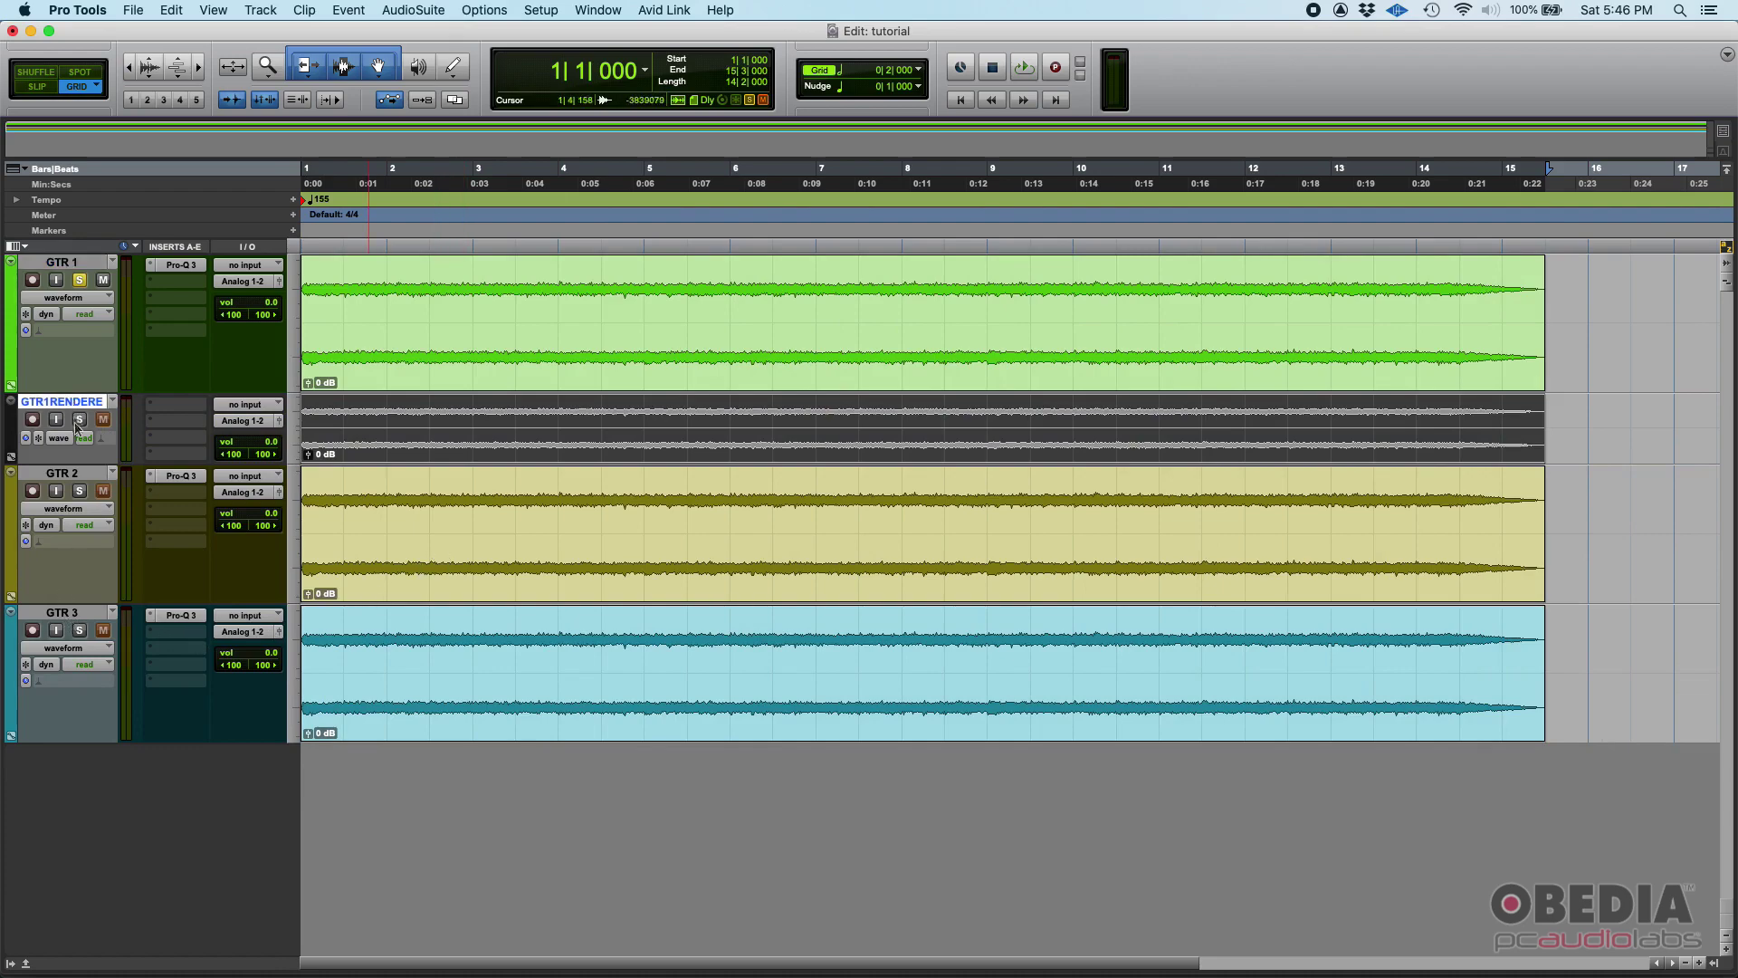
{"action": "left_click_drag", "start_coordinate": [87, 464], "coordinate": [94, 529]}
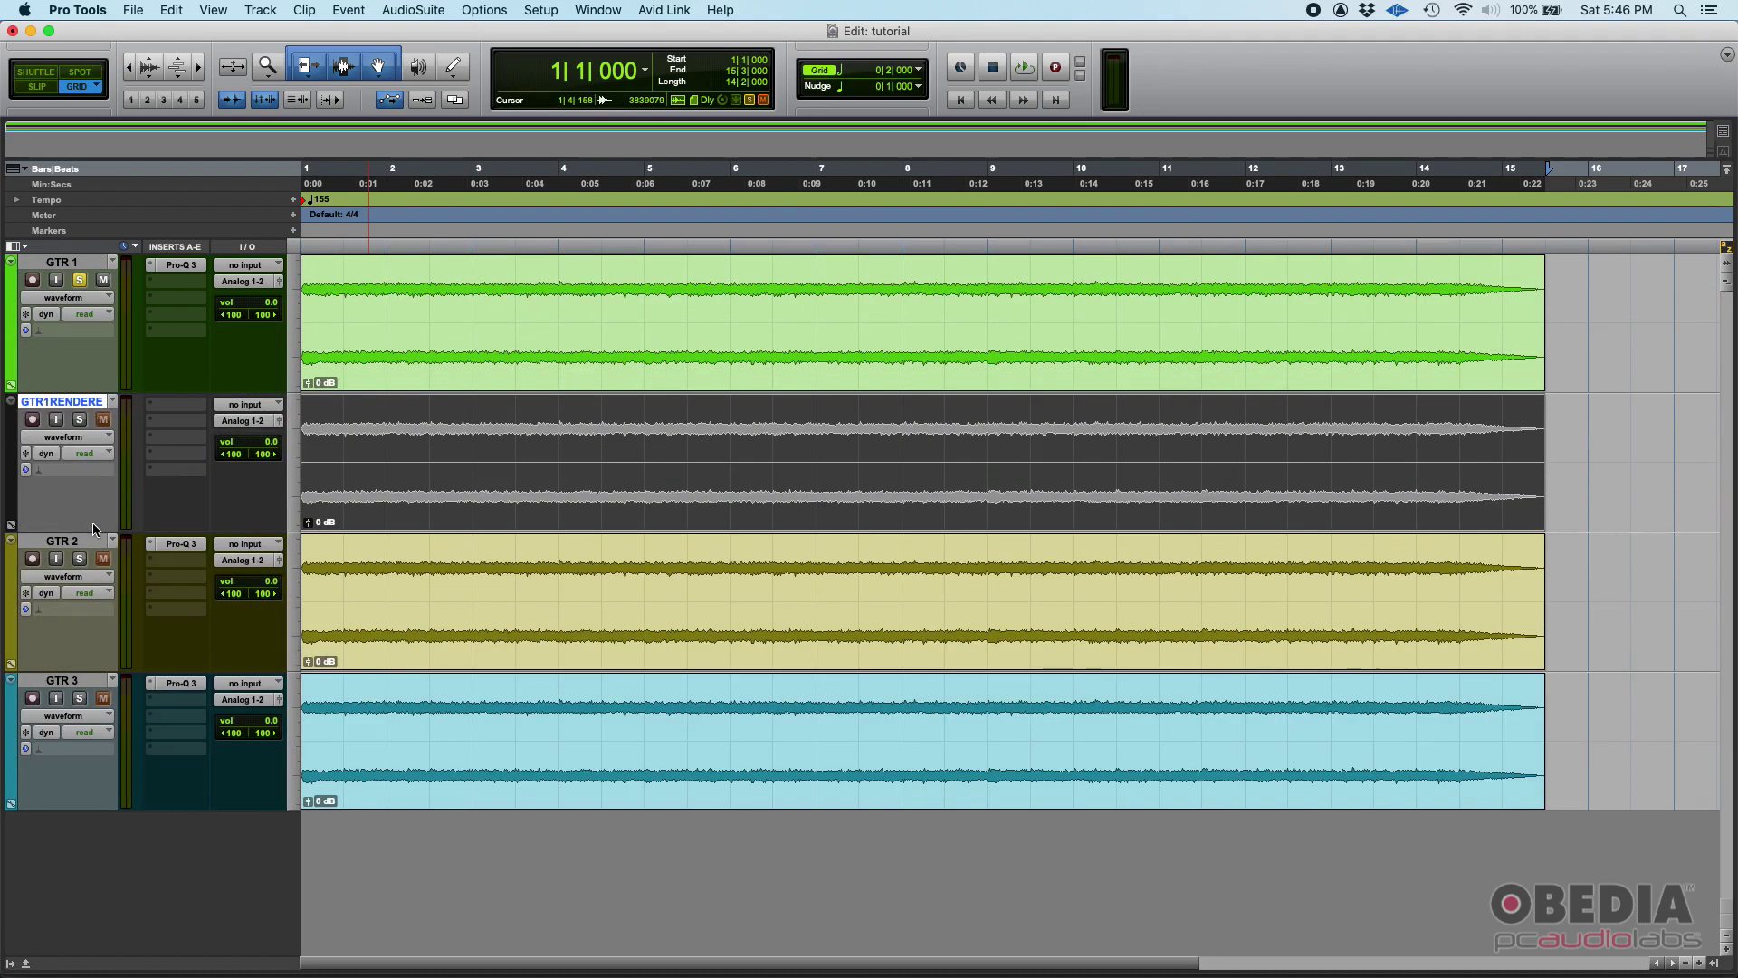
{"action": "left_click", "coordinate": [344, 398]}
{"action": "left_click", "coordinate": [427, 497]}
{"action": "left_click", "coordinate": [418, 348]}
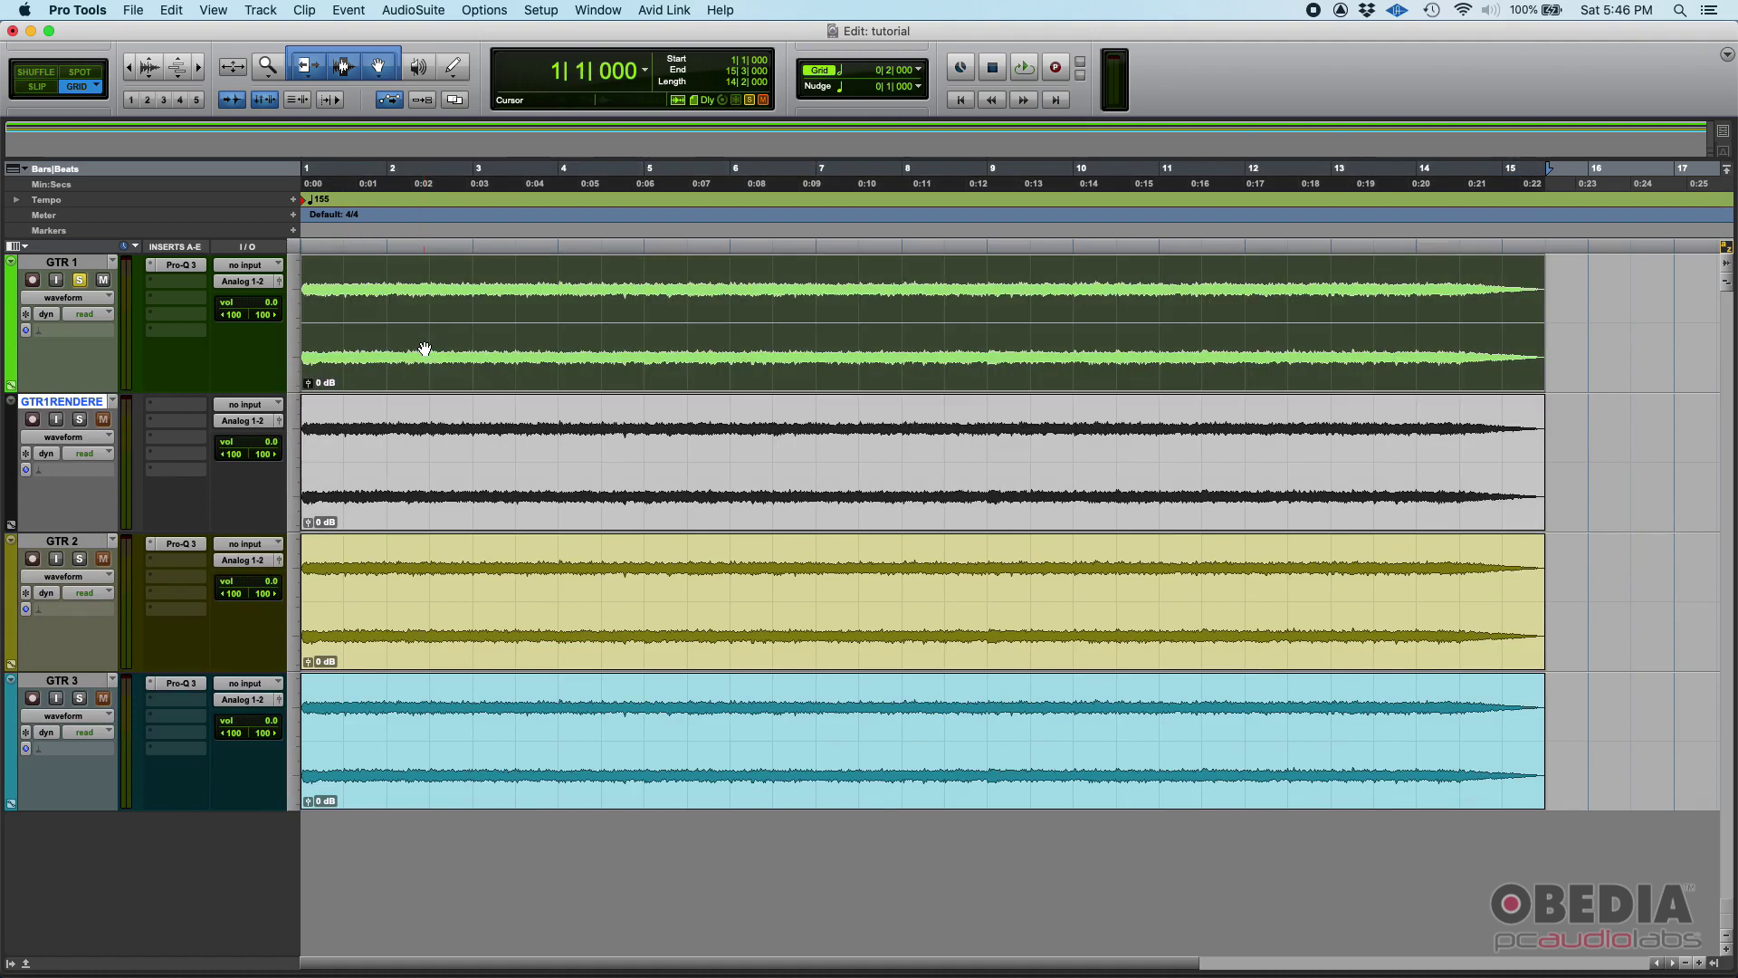
{"action": "left_click", "coordinate": [414, 494]}
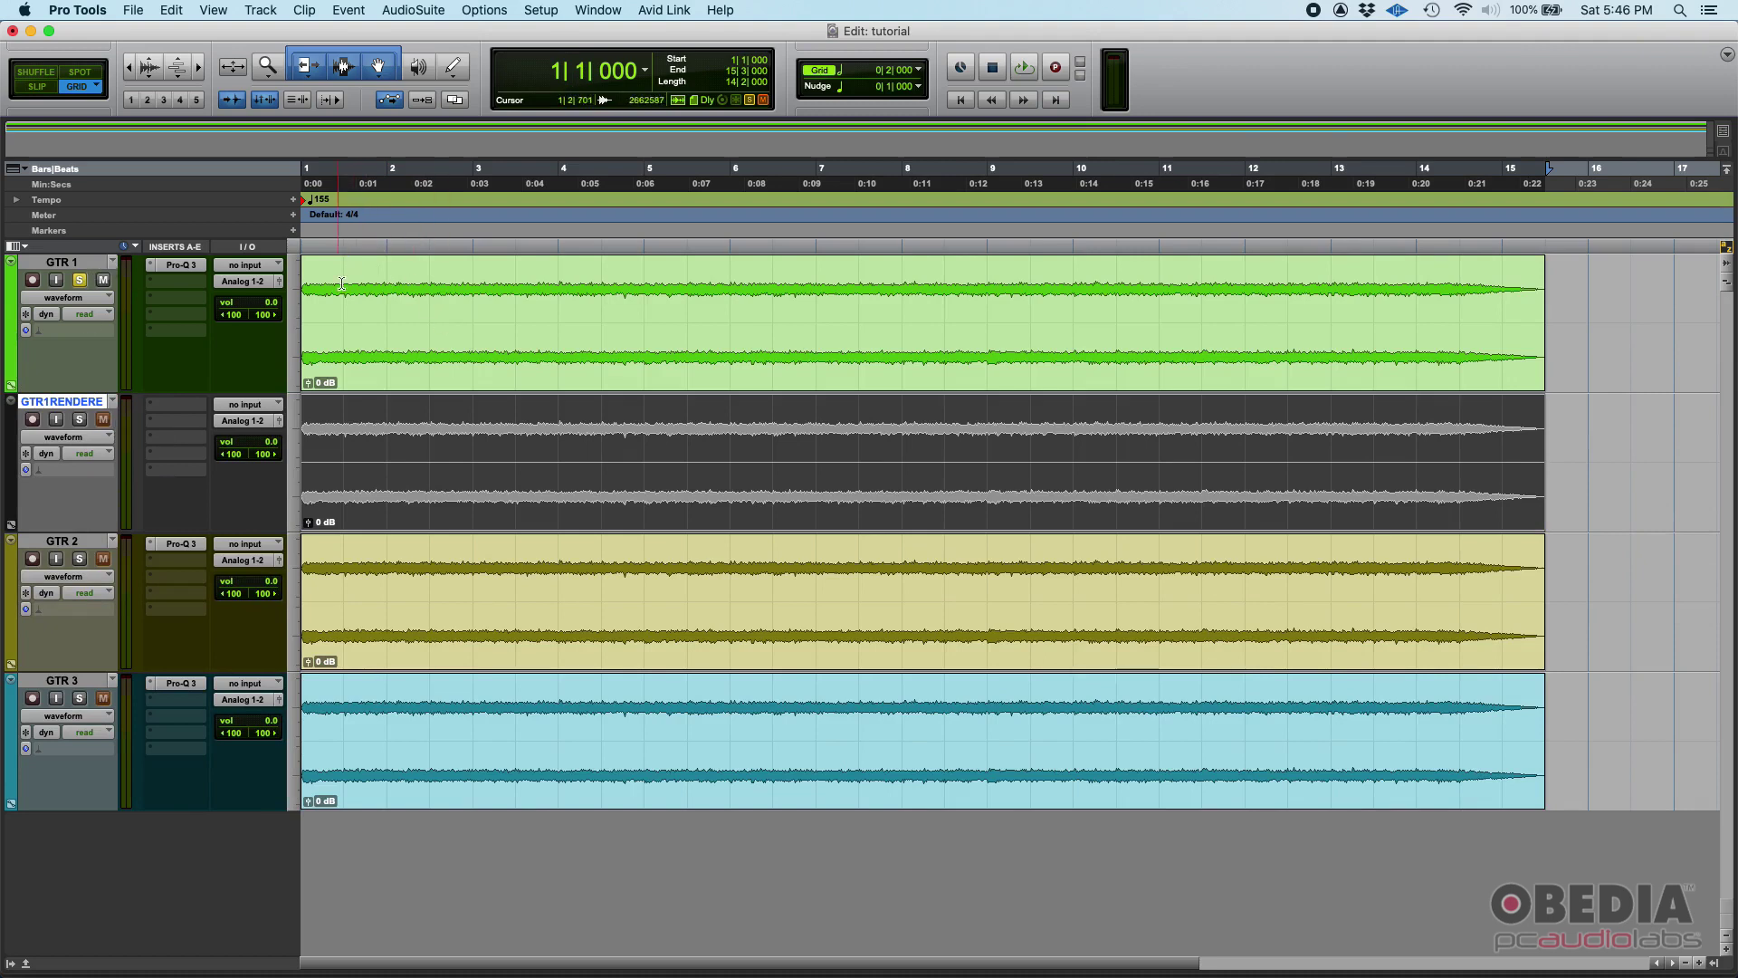
{"action": "key", "text": "space"}
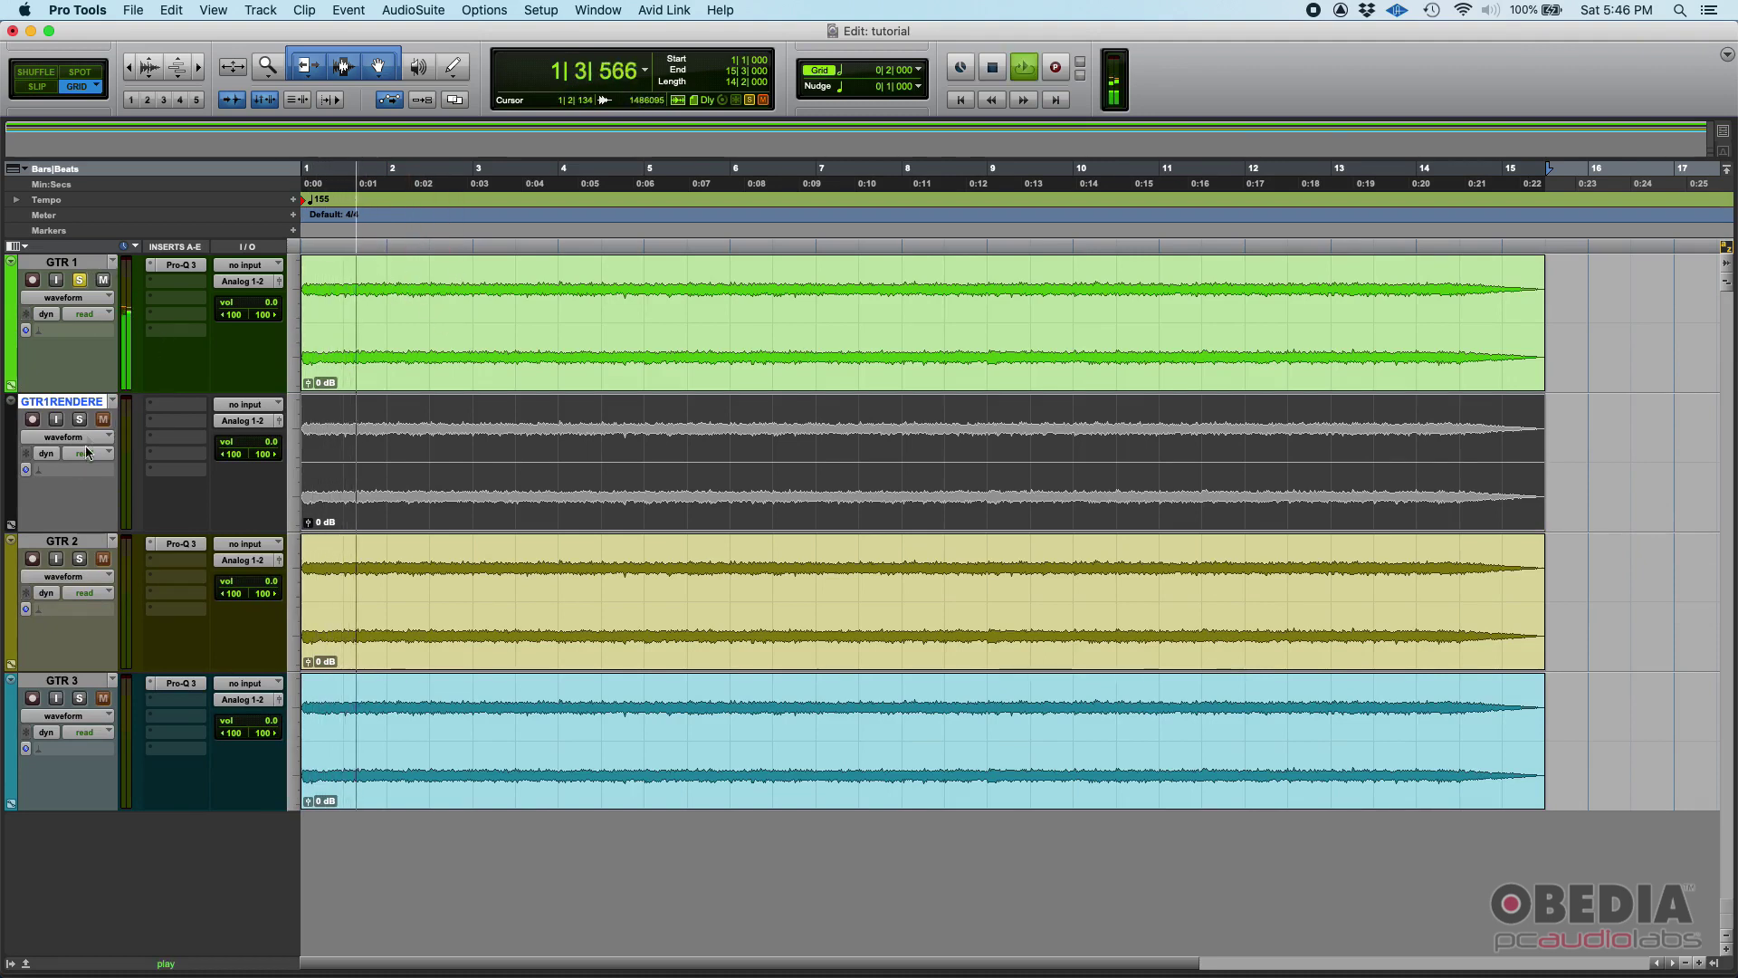
{"action": "key", "text": "space"}
Solo only the rendered GTR 1 track, play it, then show the Mix window
{"action": "left_click", "coordinate": [80, 421]}
{"action": "left_click", "coordinate": [79, 281]}
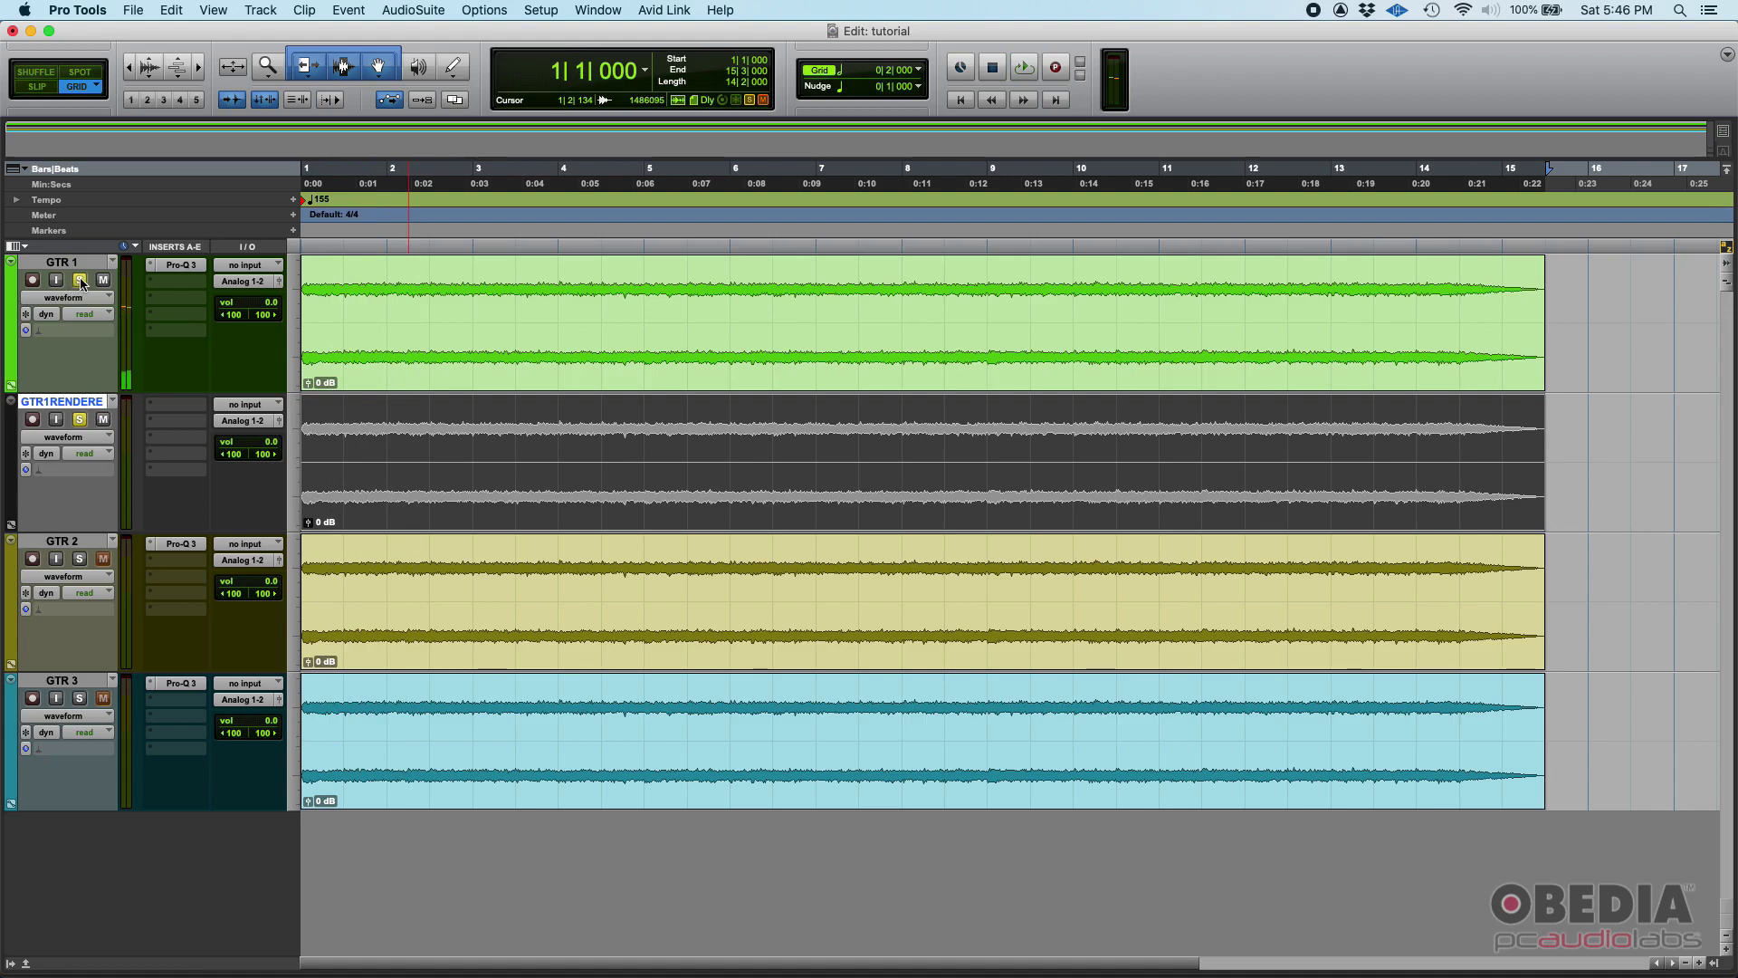
{"action": "key", "text": "space"}
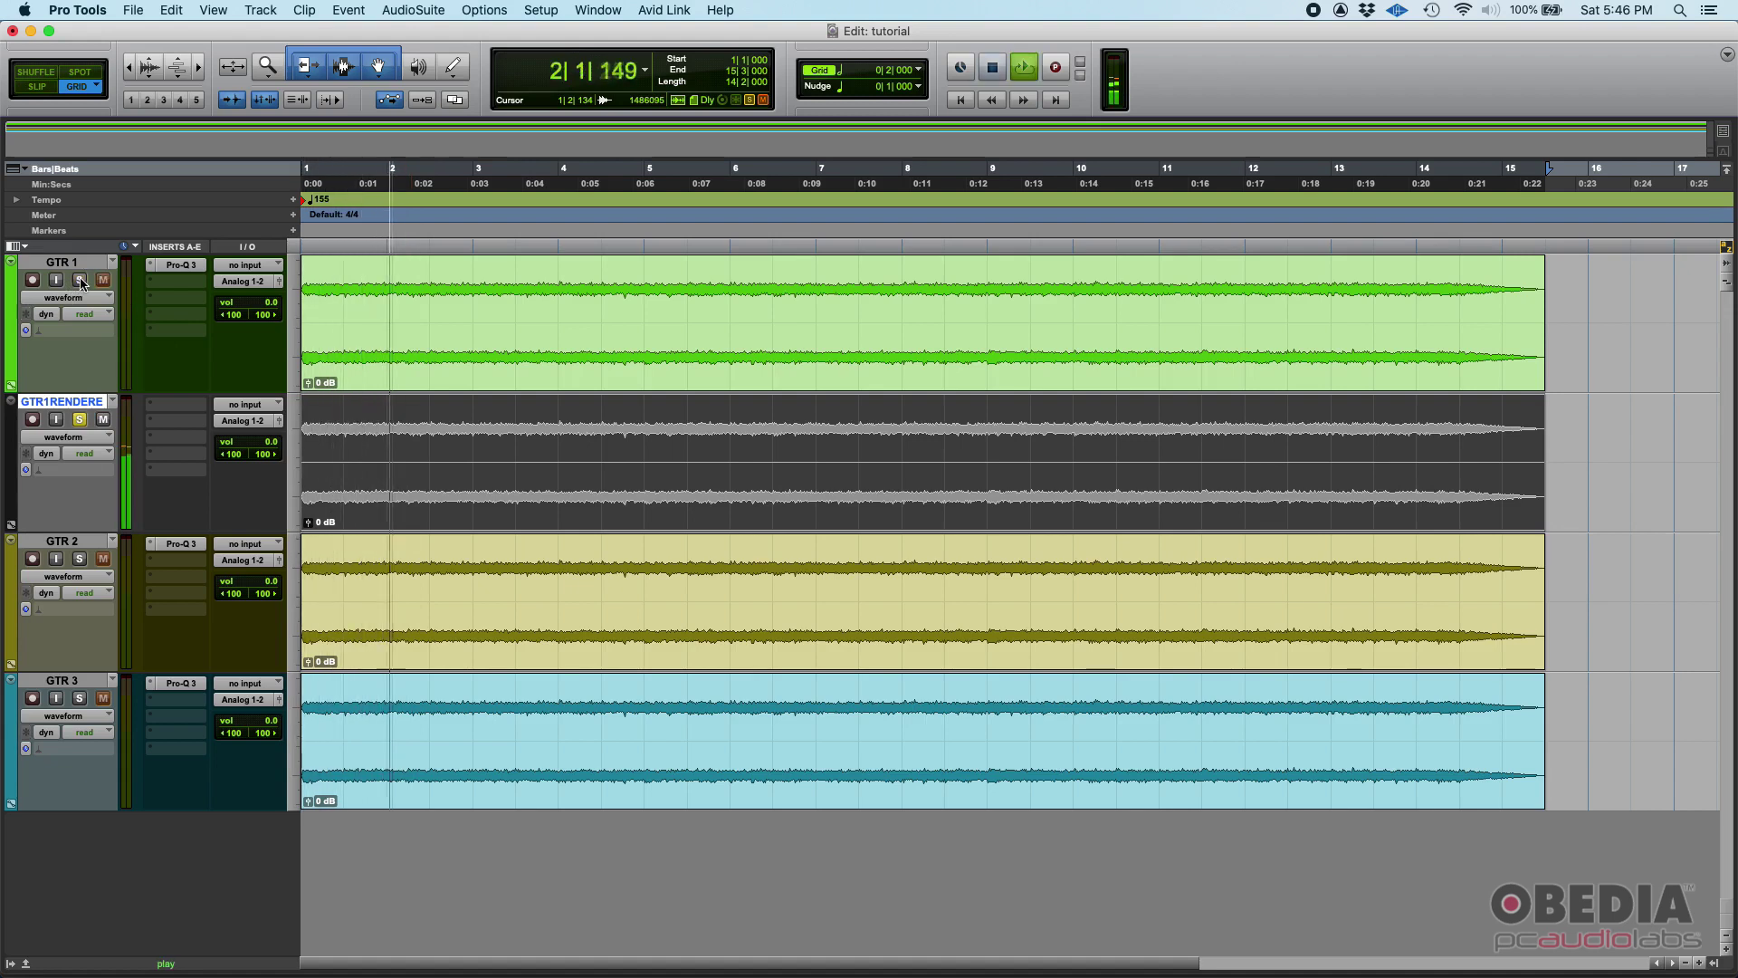
{"action": "key", "text": "space"}
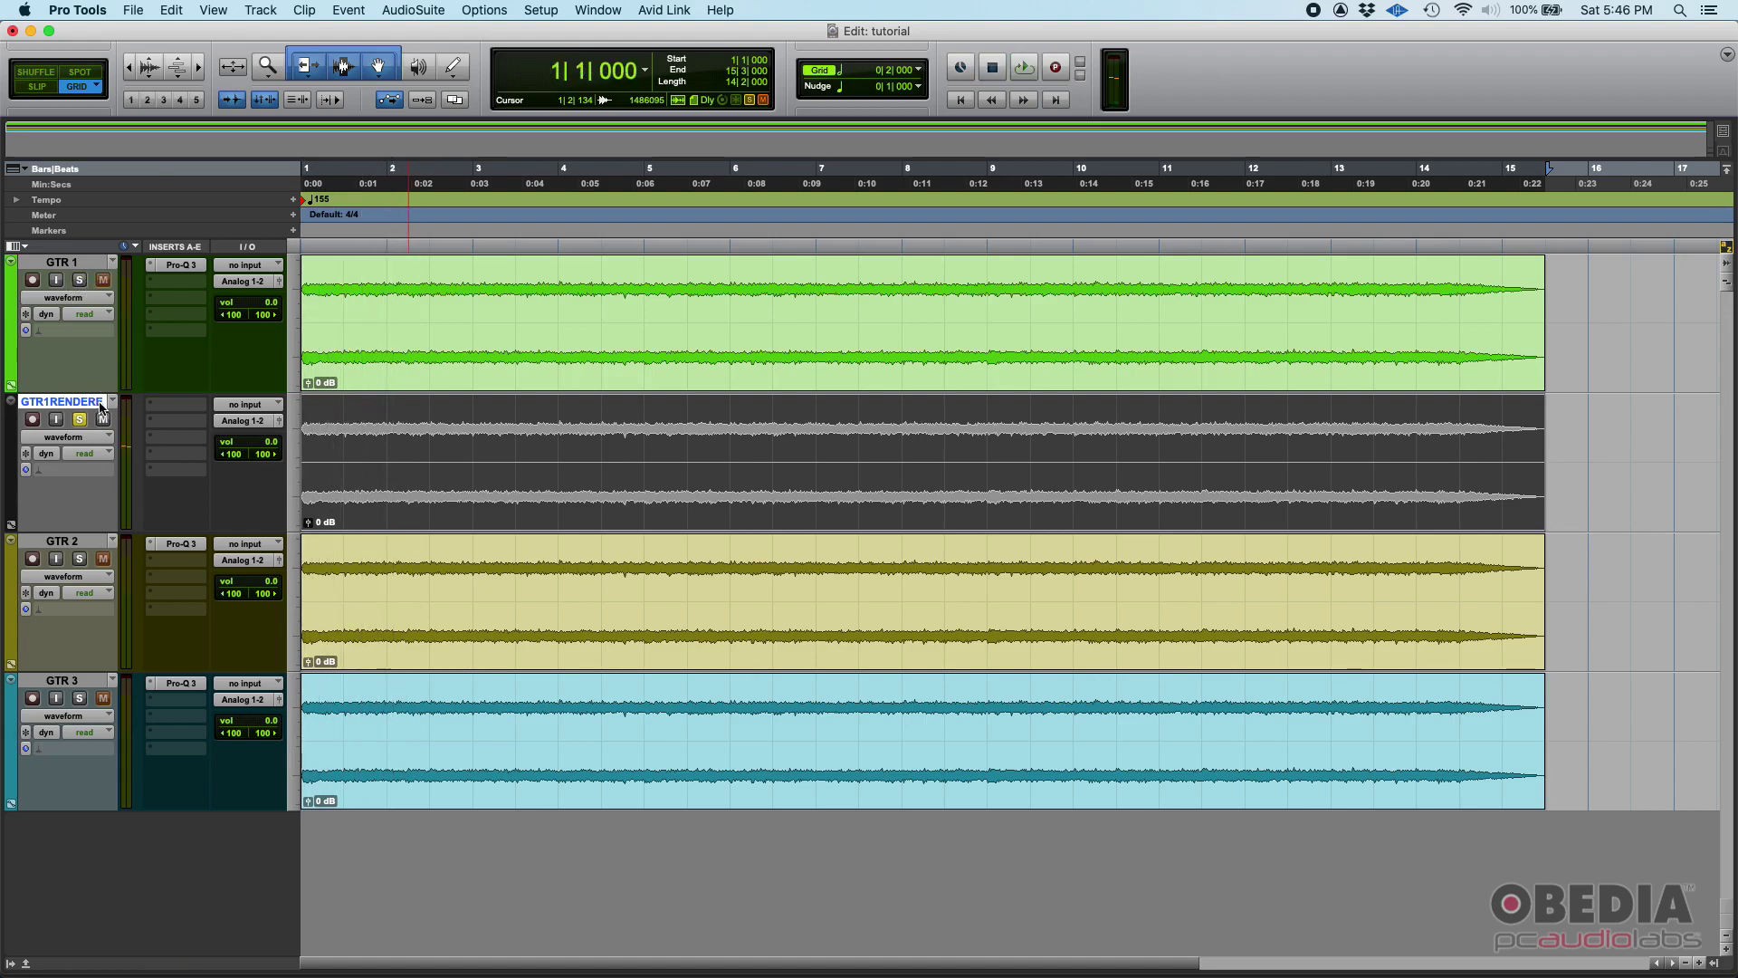
{"action": "key", "text": "super+equal"}
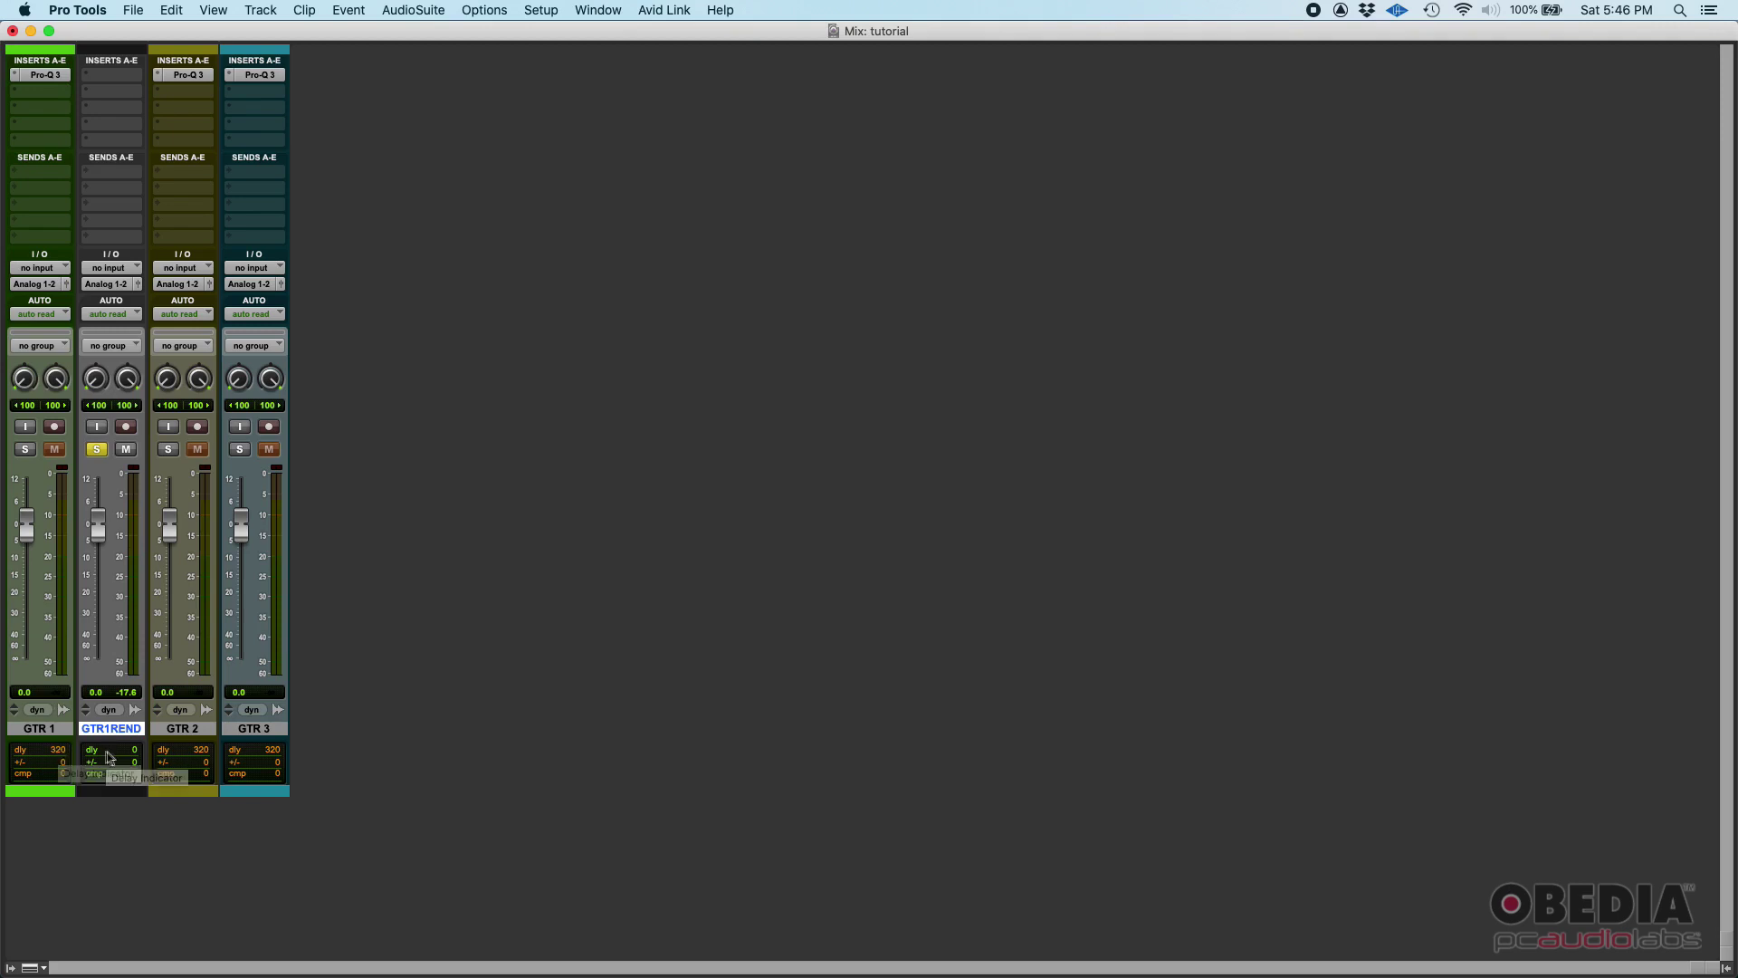
Return to the Edit window, check the Bounced Files folder in Finder, and go back to Pro Tools
{"action": "key", "text": "super+equal"}
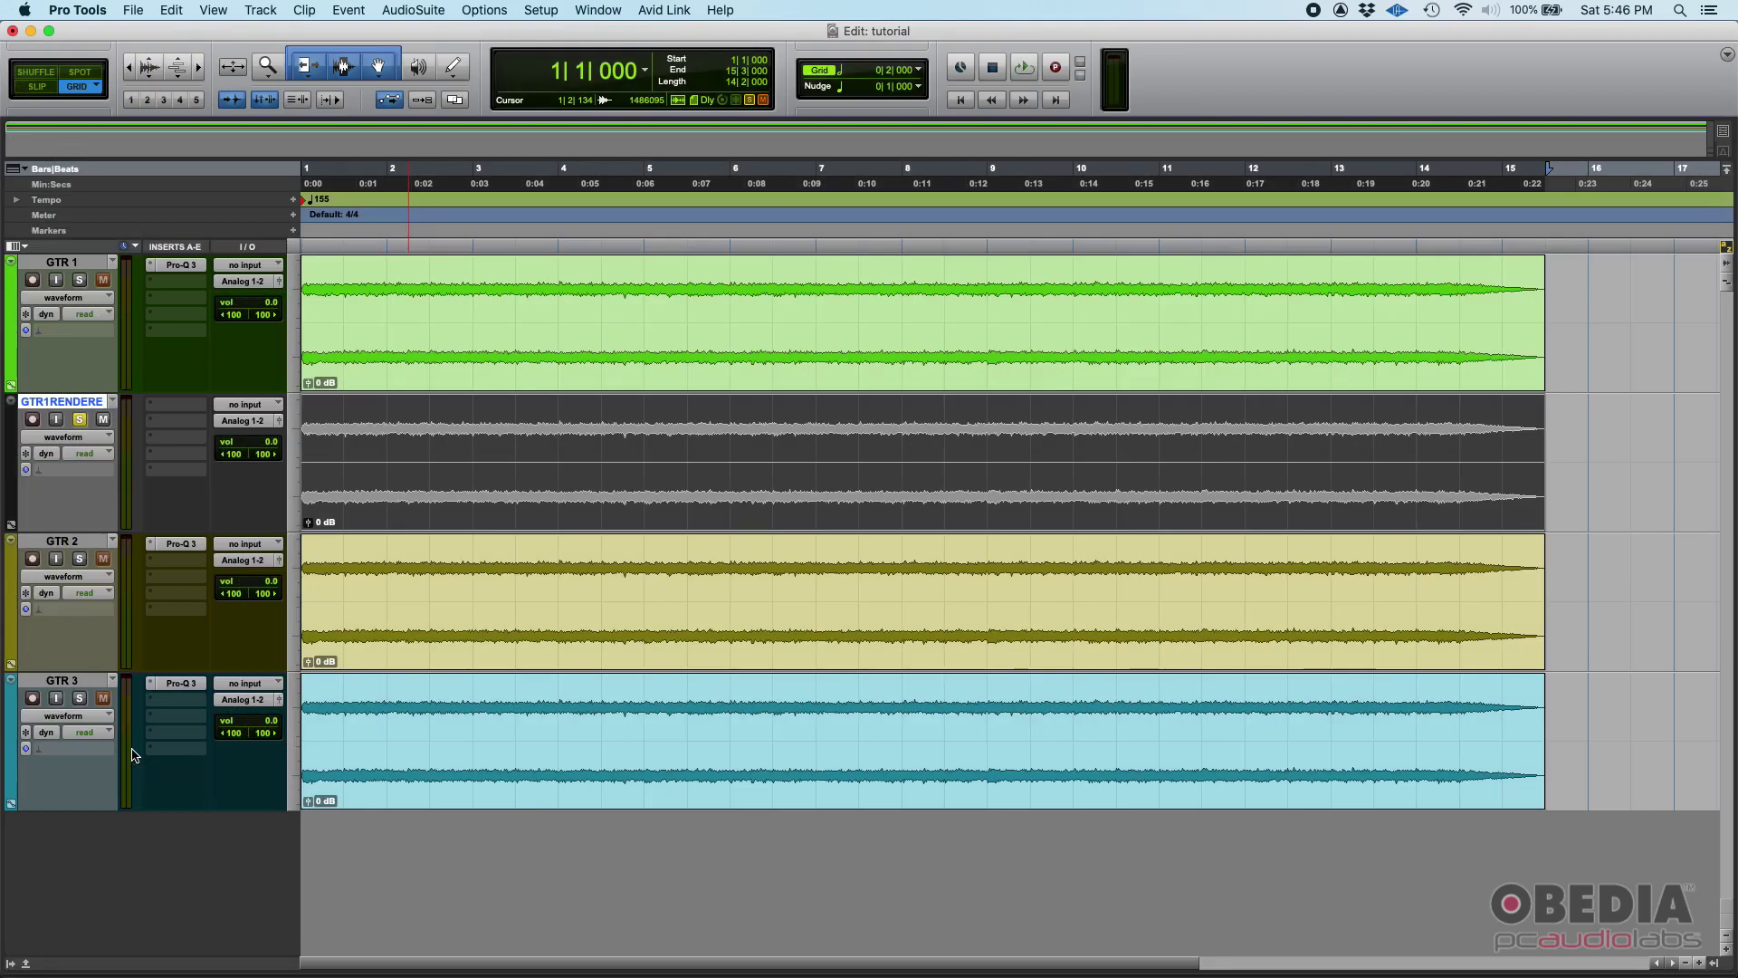
{"action": "key", "text": "super+Tab"}
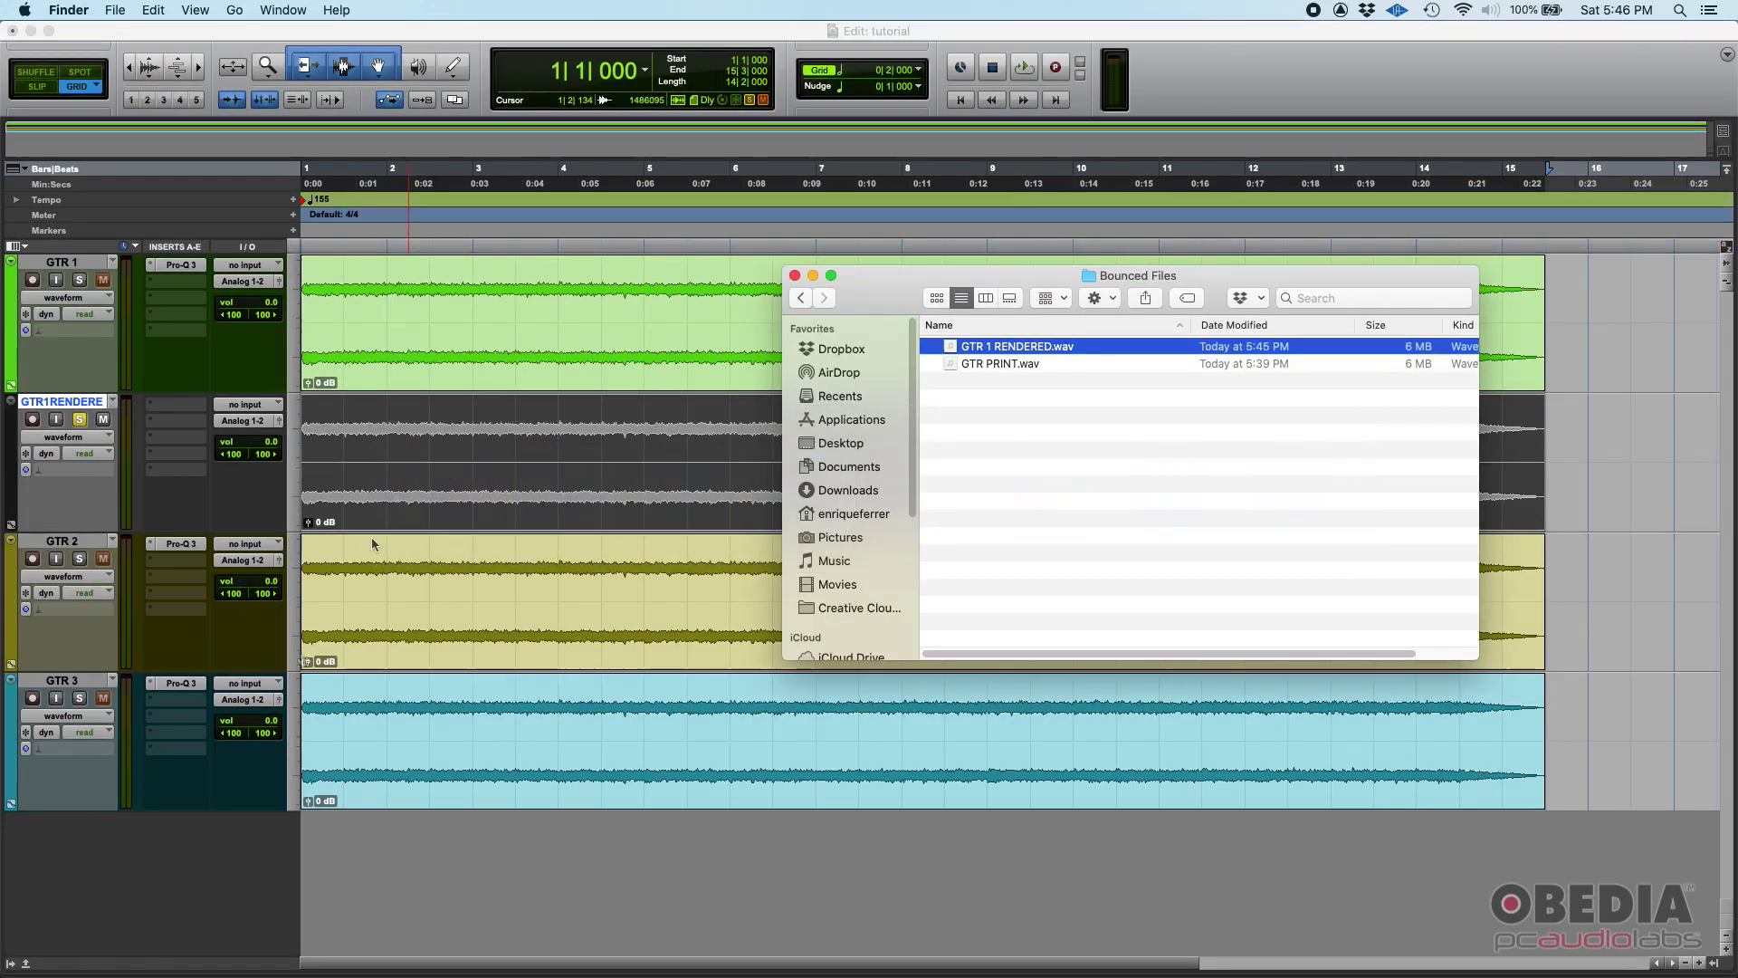
{"action": "left_click_drag", "start_coordinate": [999, 283], "coordinate": [1089, 255]}
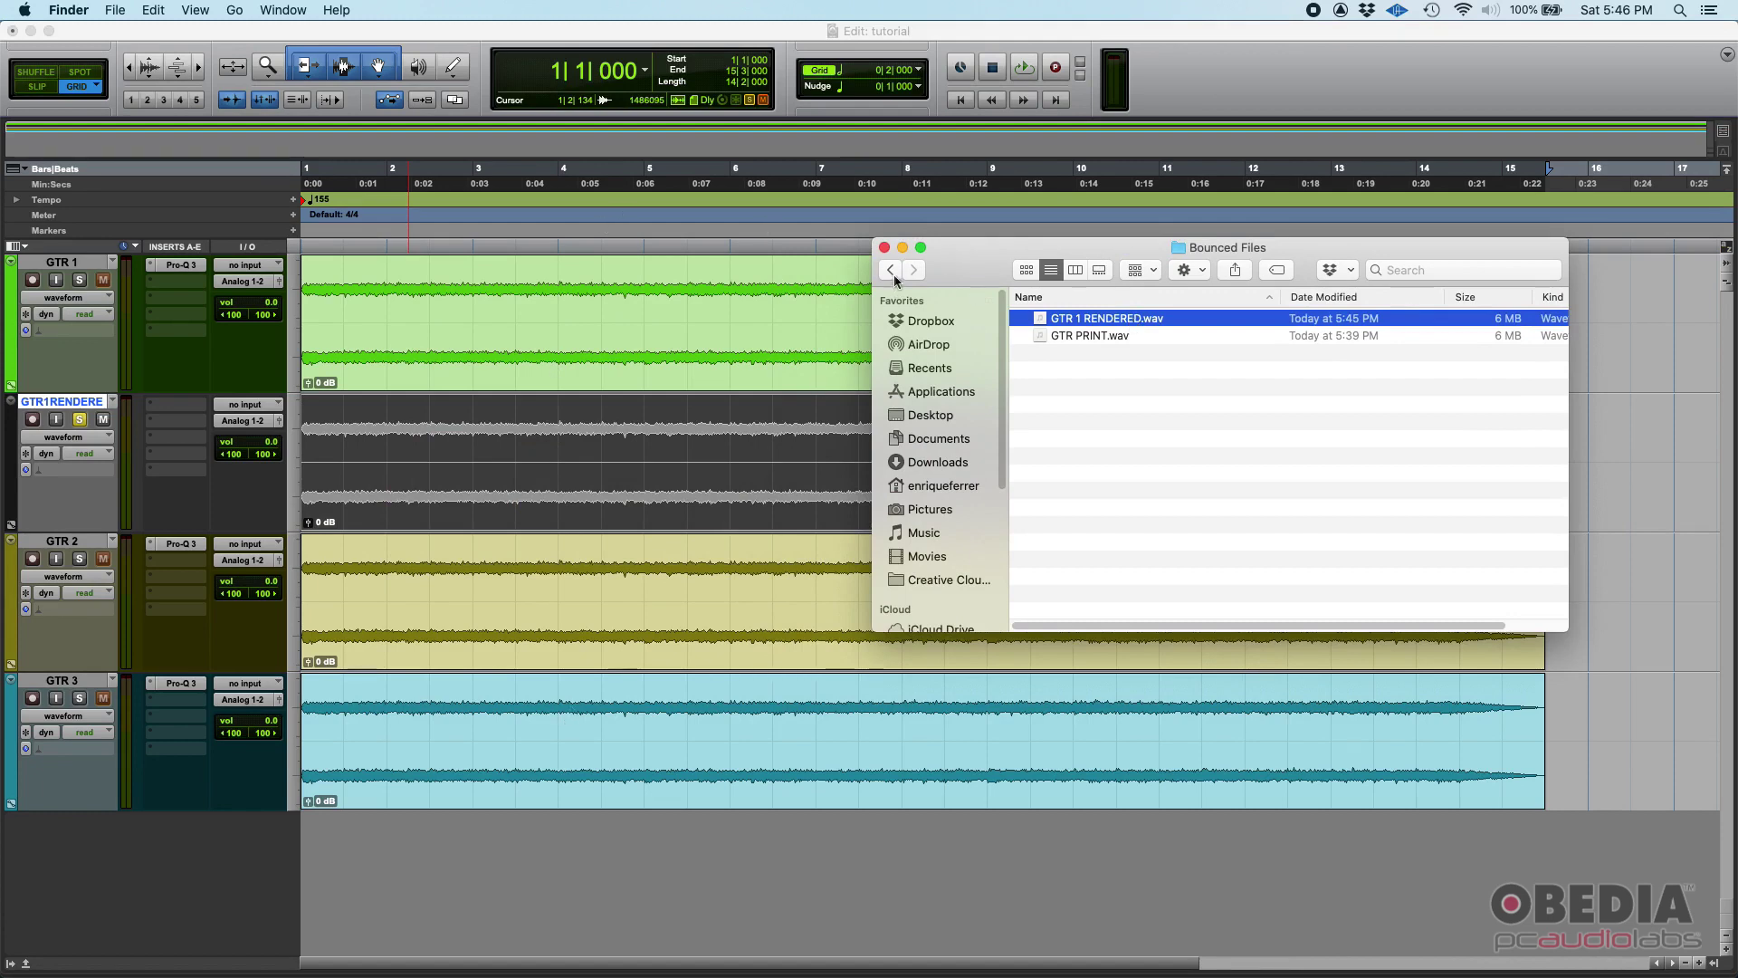
{"action": "left_click", "coordinate": [802, 286]}
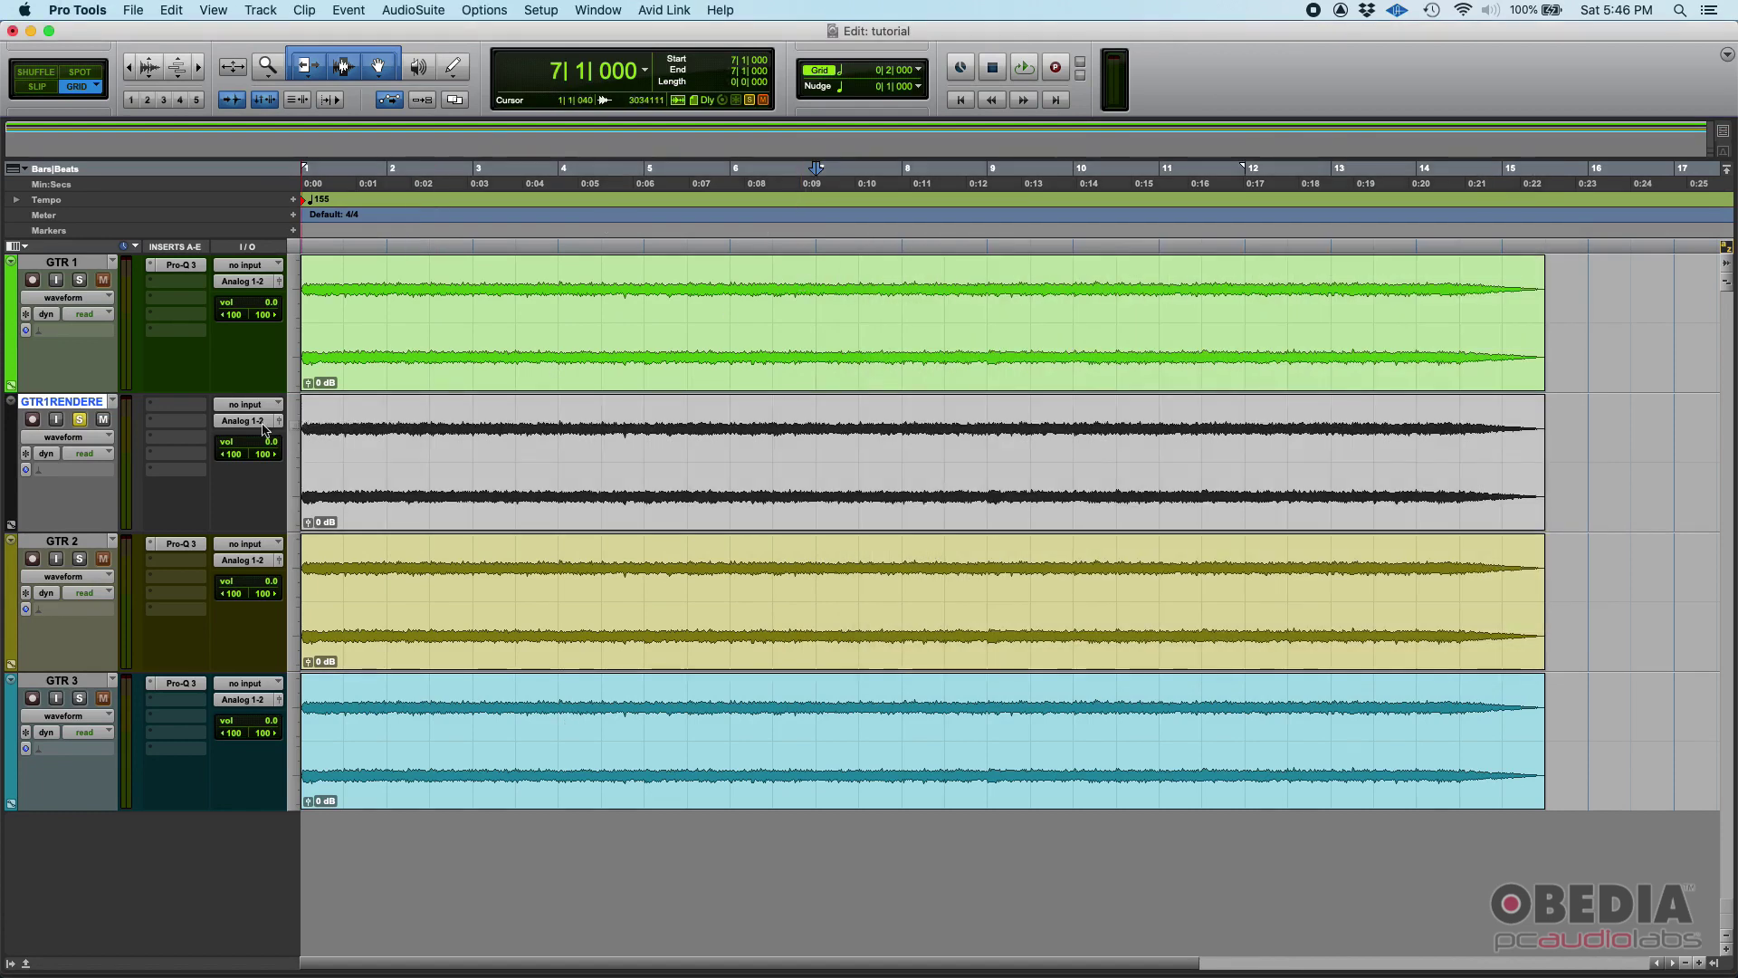
{"action": "right_click", "coordinate": [49, 402]}
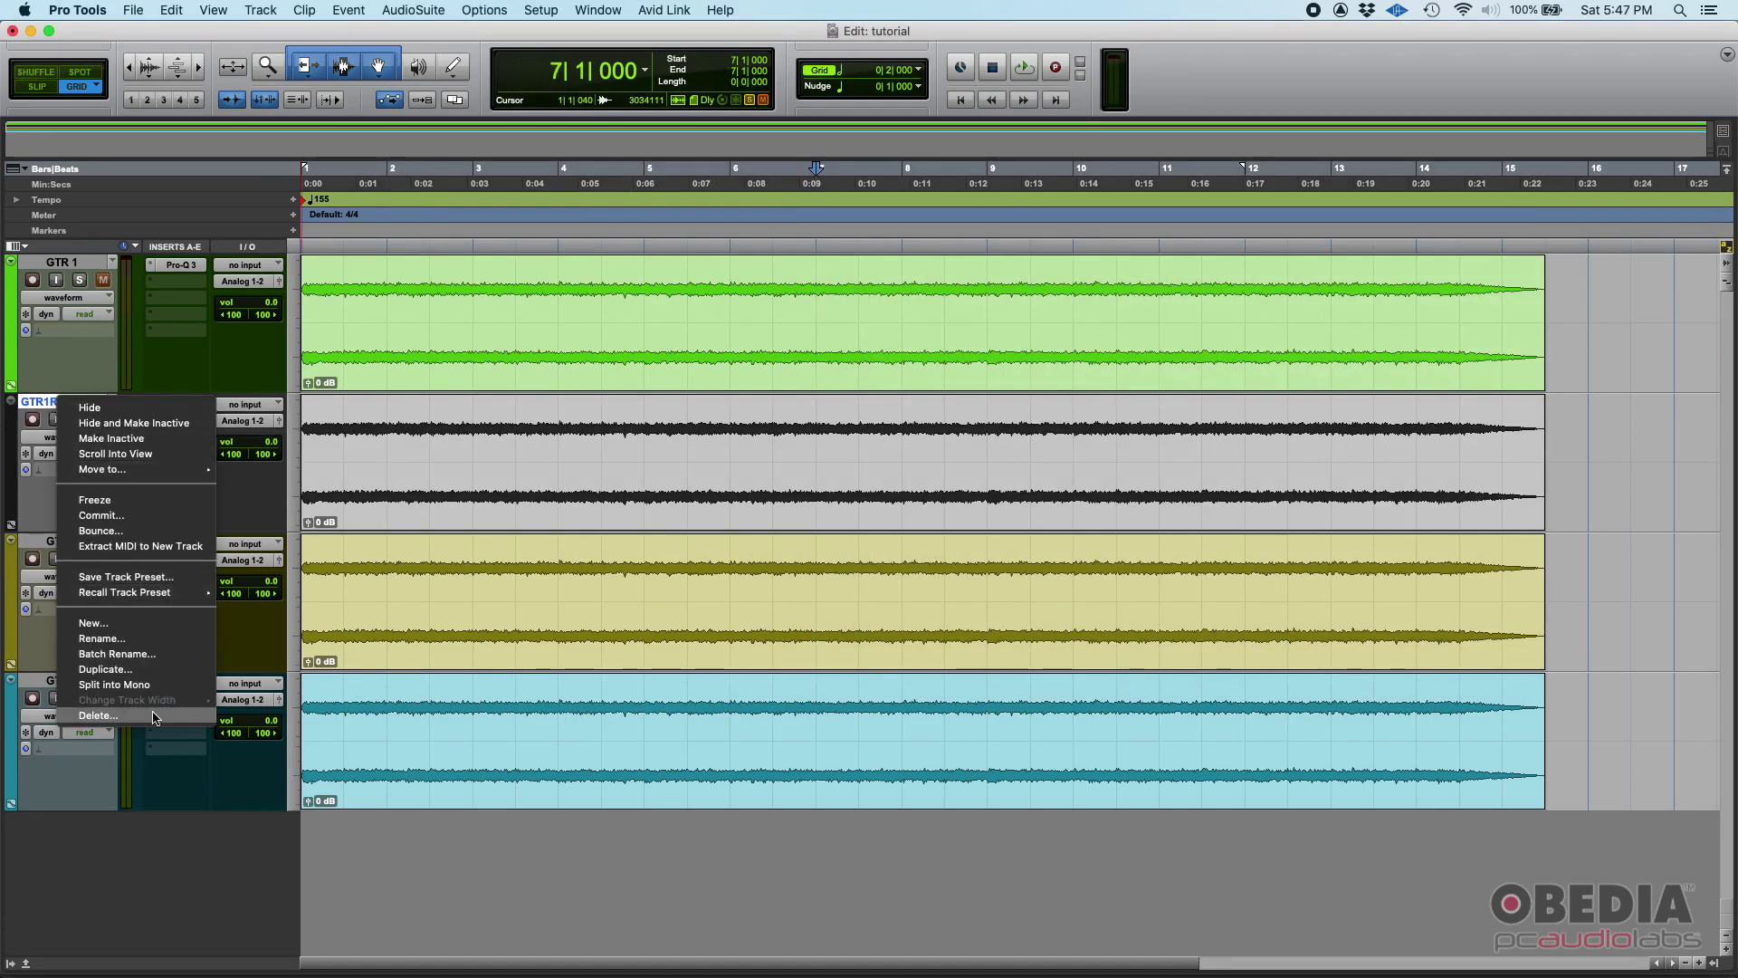
Delete the rendered GTR 1 track, then solo GTR 2 and bounce it as GTR 2 RENDERED
{"action": "left_click", "coordinate": [140, 637]}
{"action": "left_click", "coordinate": [1014, 413]}
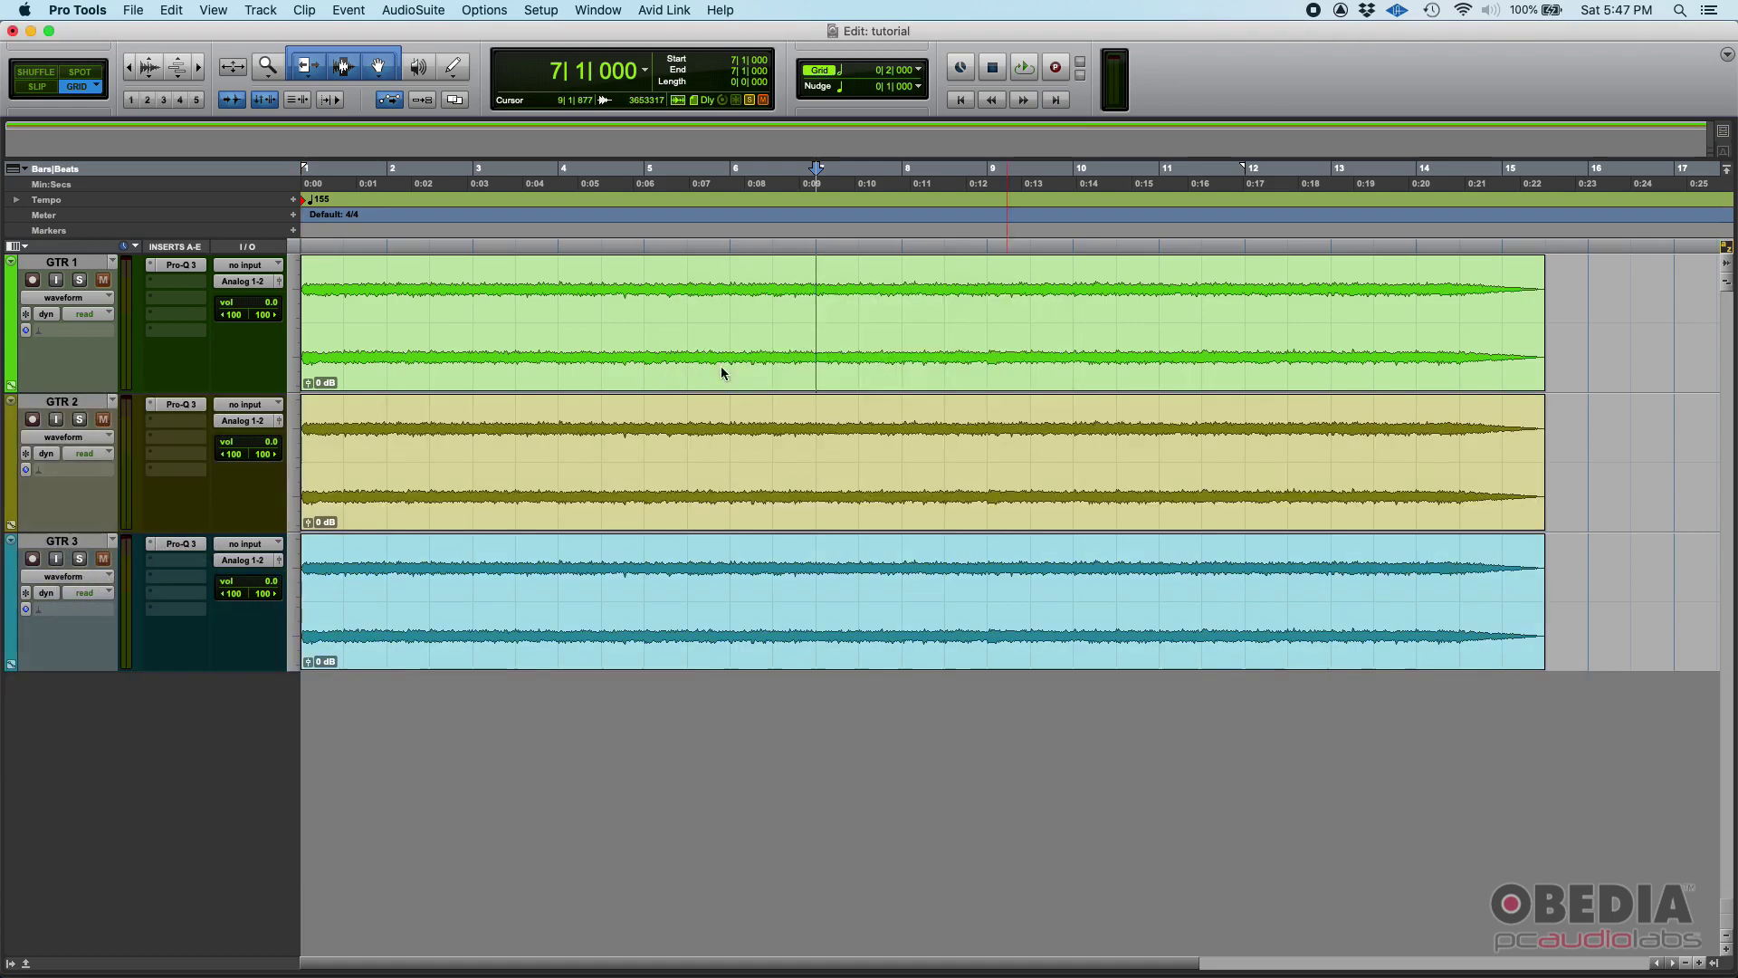
{"action": "left_click", "coordinate": [80, 420]}
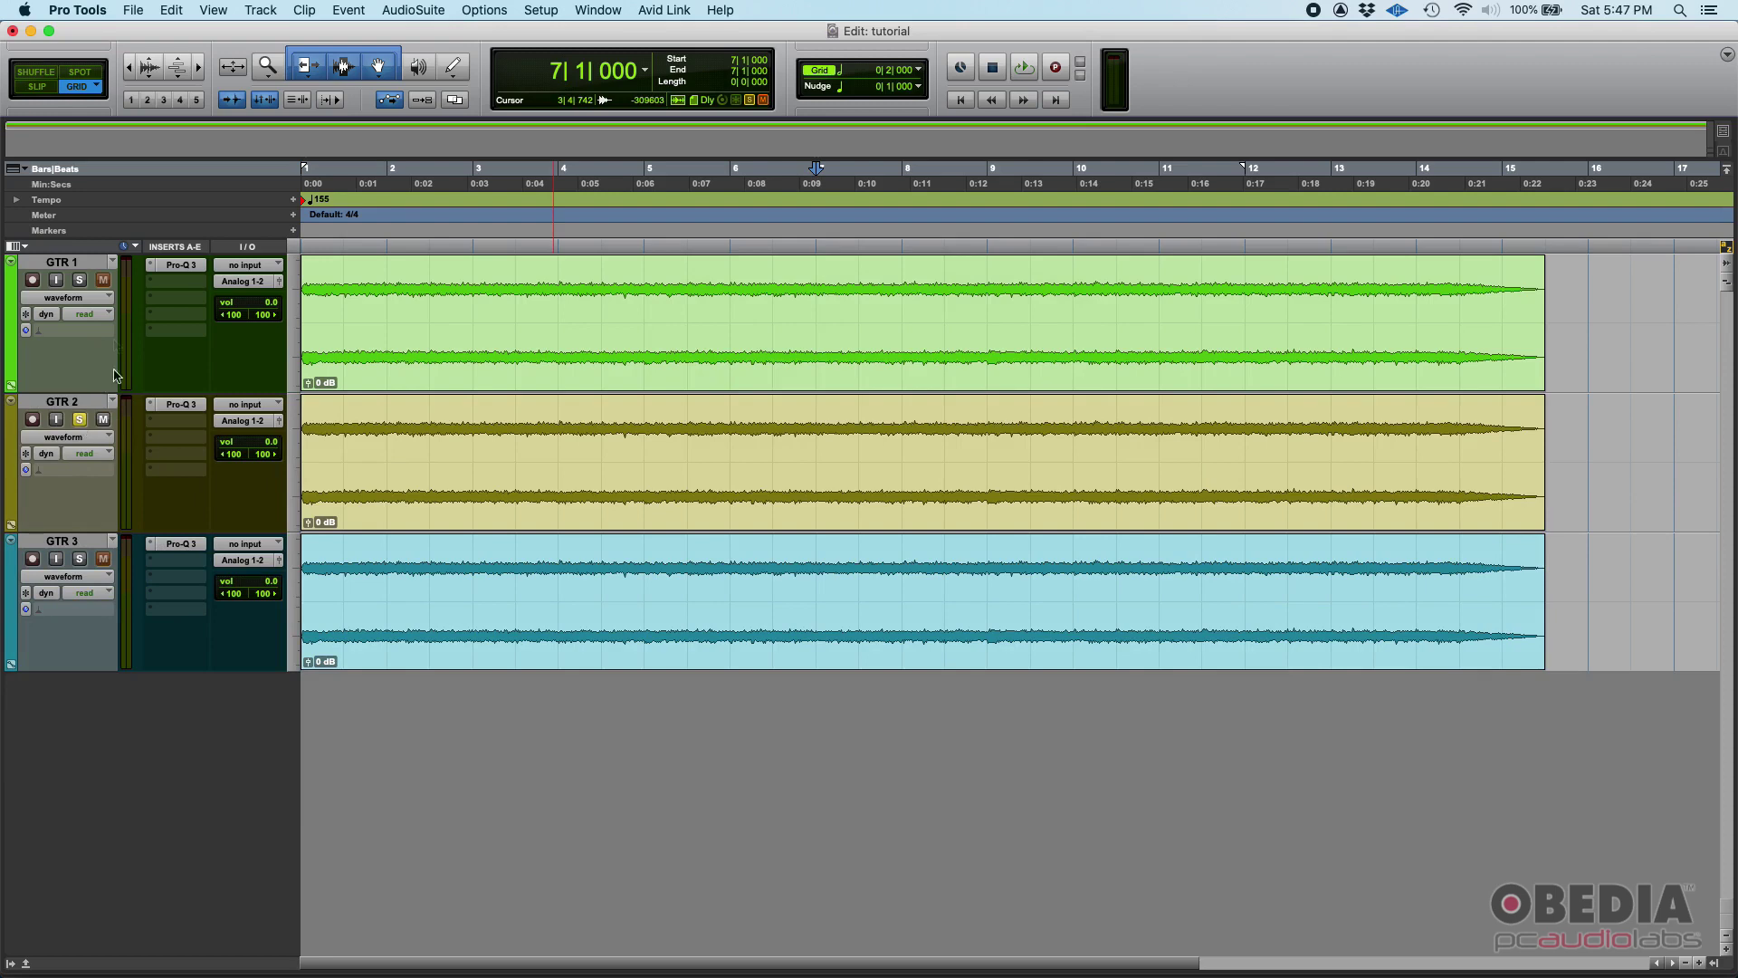
{"action": "left_click", "coordinate": [133, 10]}
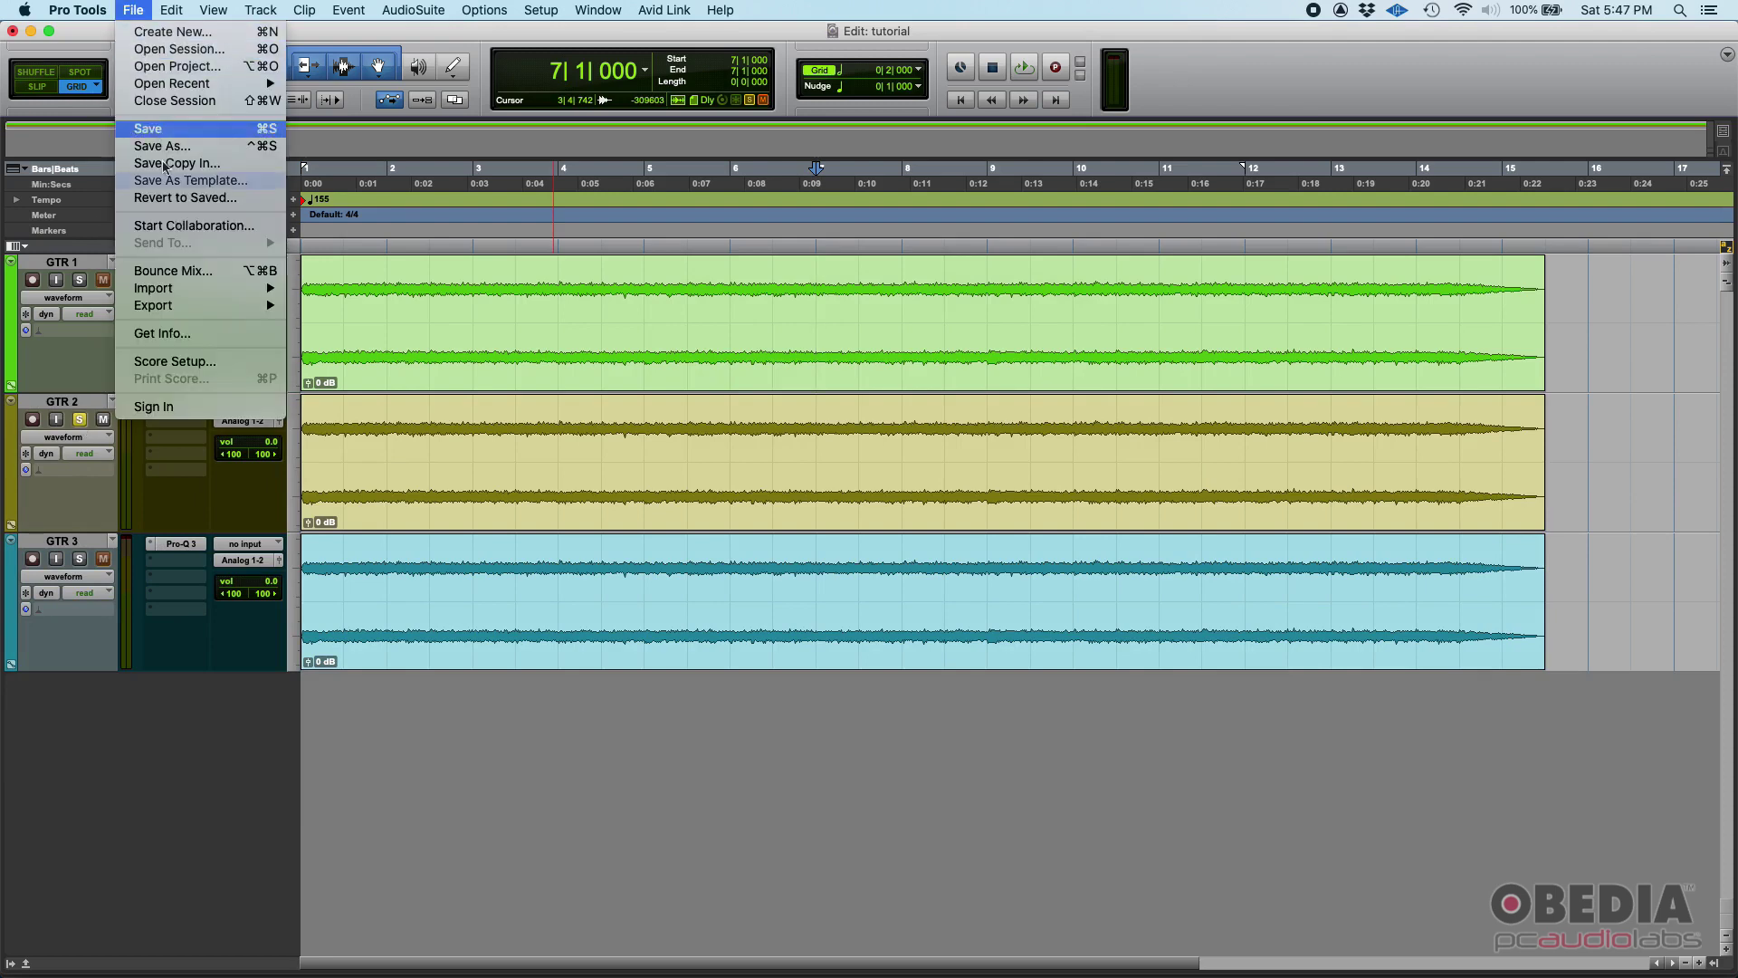
{"action": "left_click", "coordinate": [193, 270]}
{"action": "key", "text": "Right"}
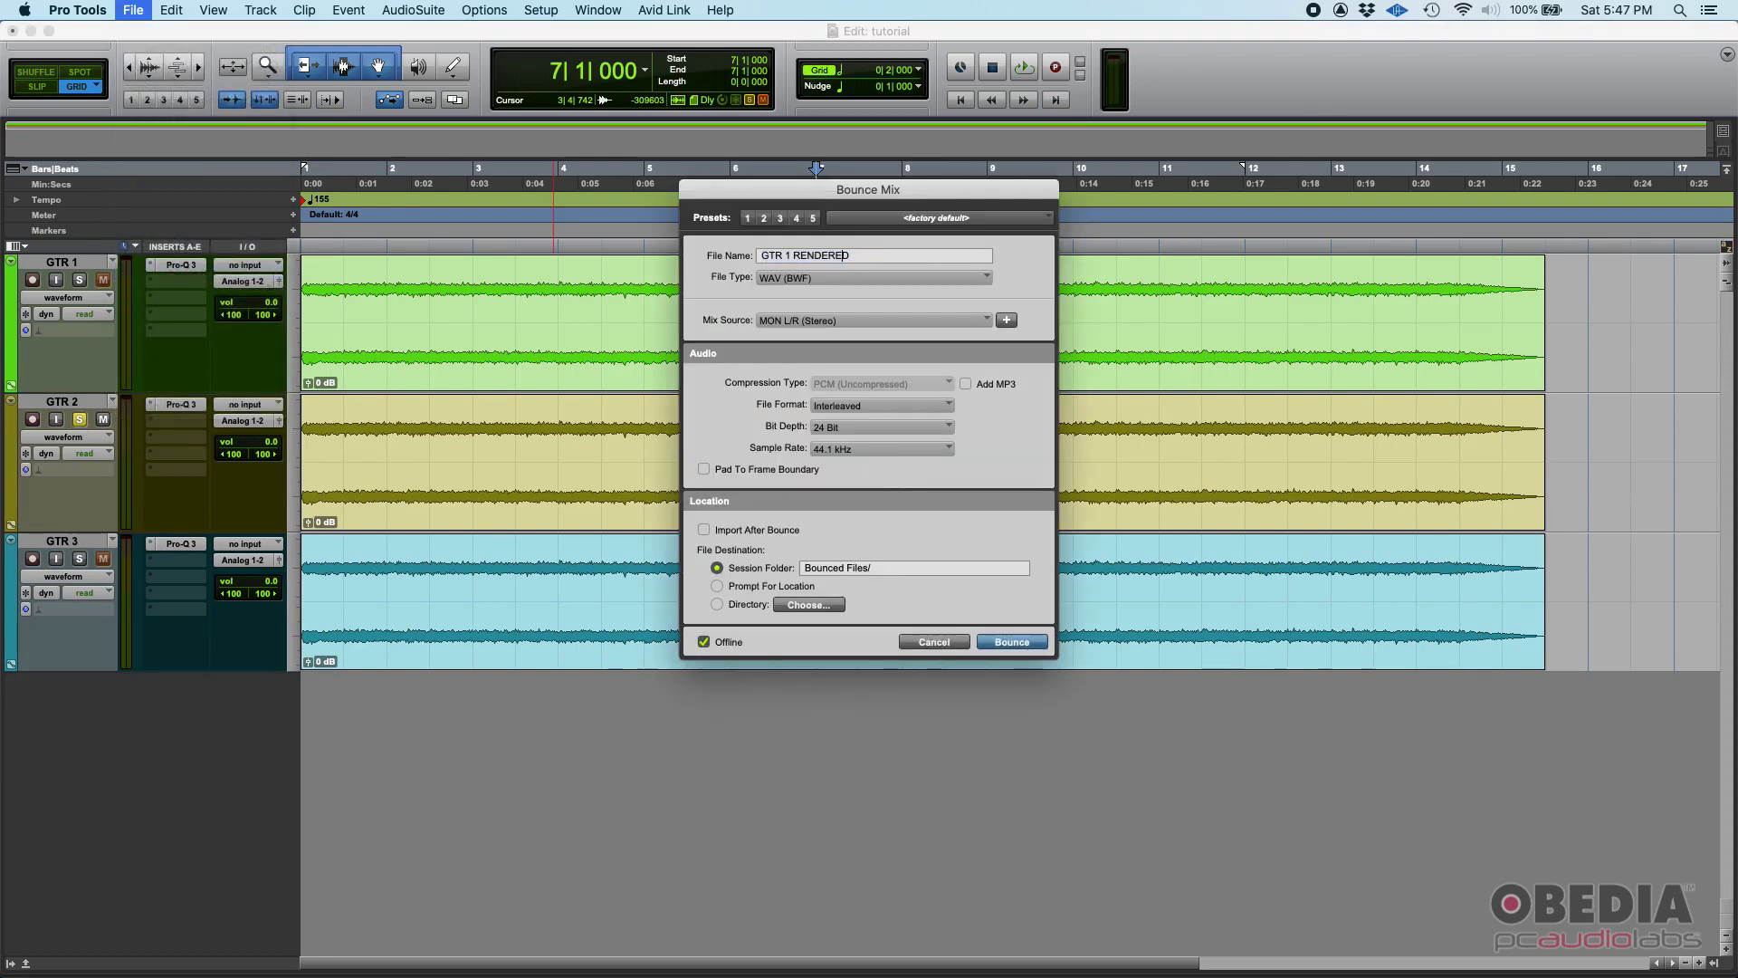
{"action": "key", "text": "Left"}
{"action": "key", "text": "Left"}
{"action": "key", "text": "Left"}
{"action": "key", "text": "Left"}
{"action": "left_click", "coordinate": [1011, 642]}
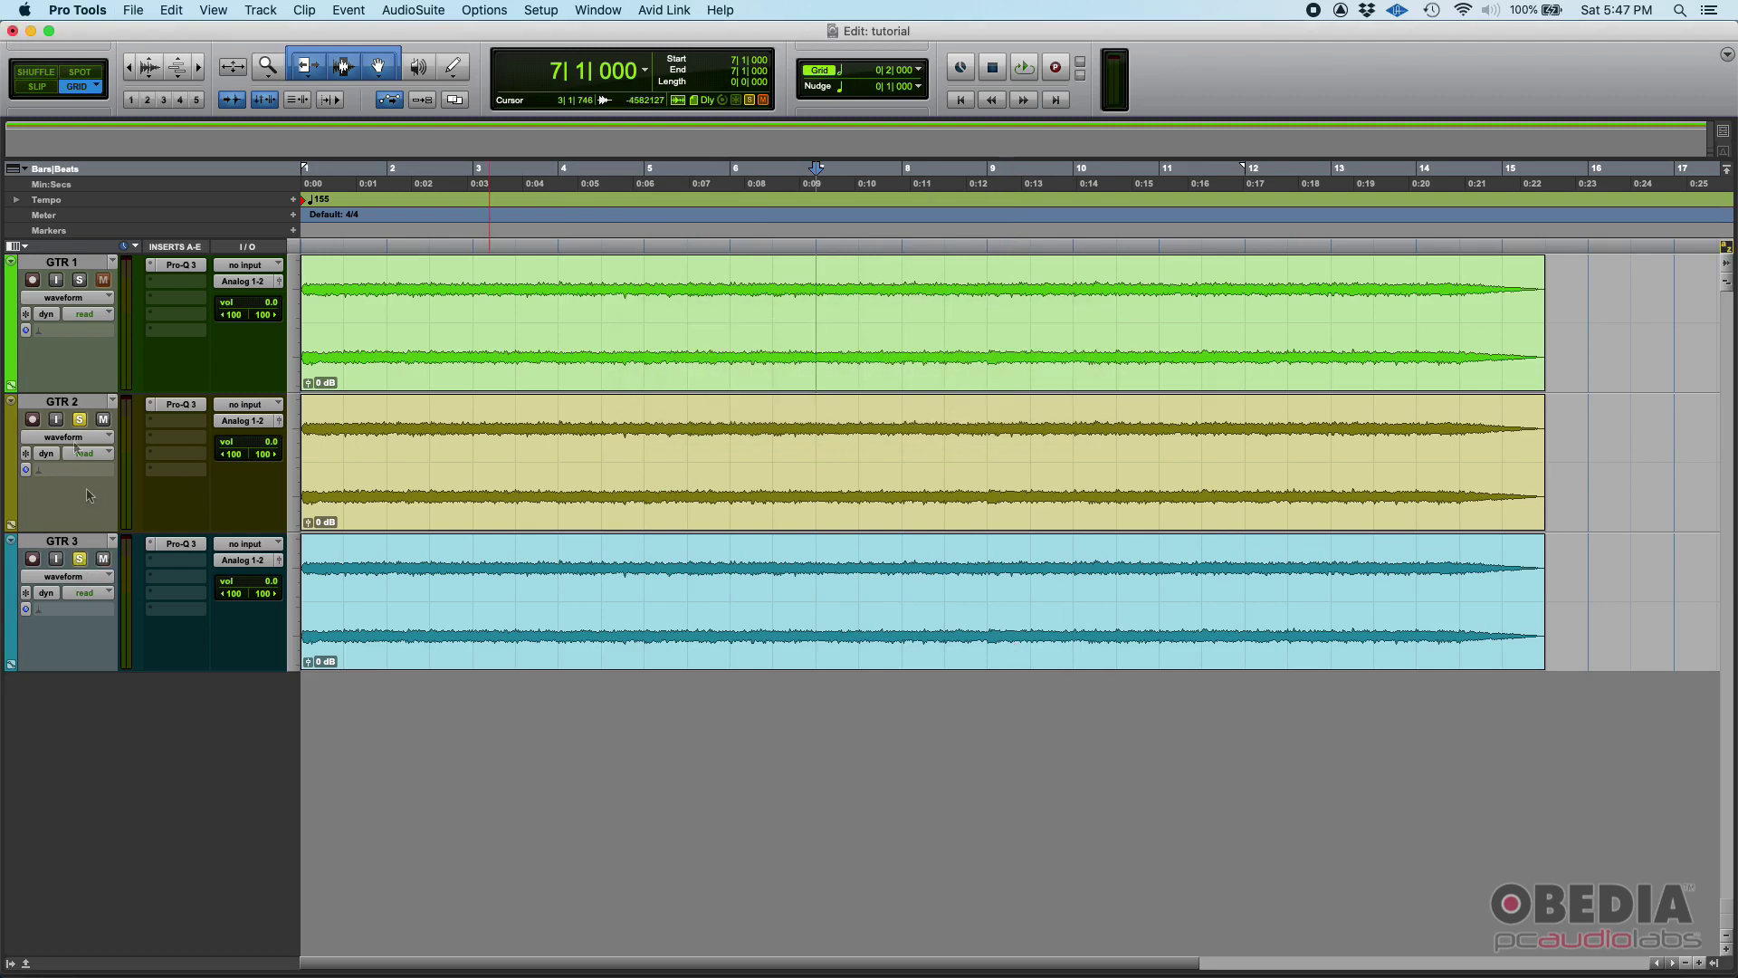
Solo only GTR 3 and bounce it as GTR 3 RENDERED
{"action": "left_click", "coordinate": [79, 419]}
{"action": "left_click", "coordinate": [133, 9]}
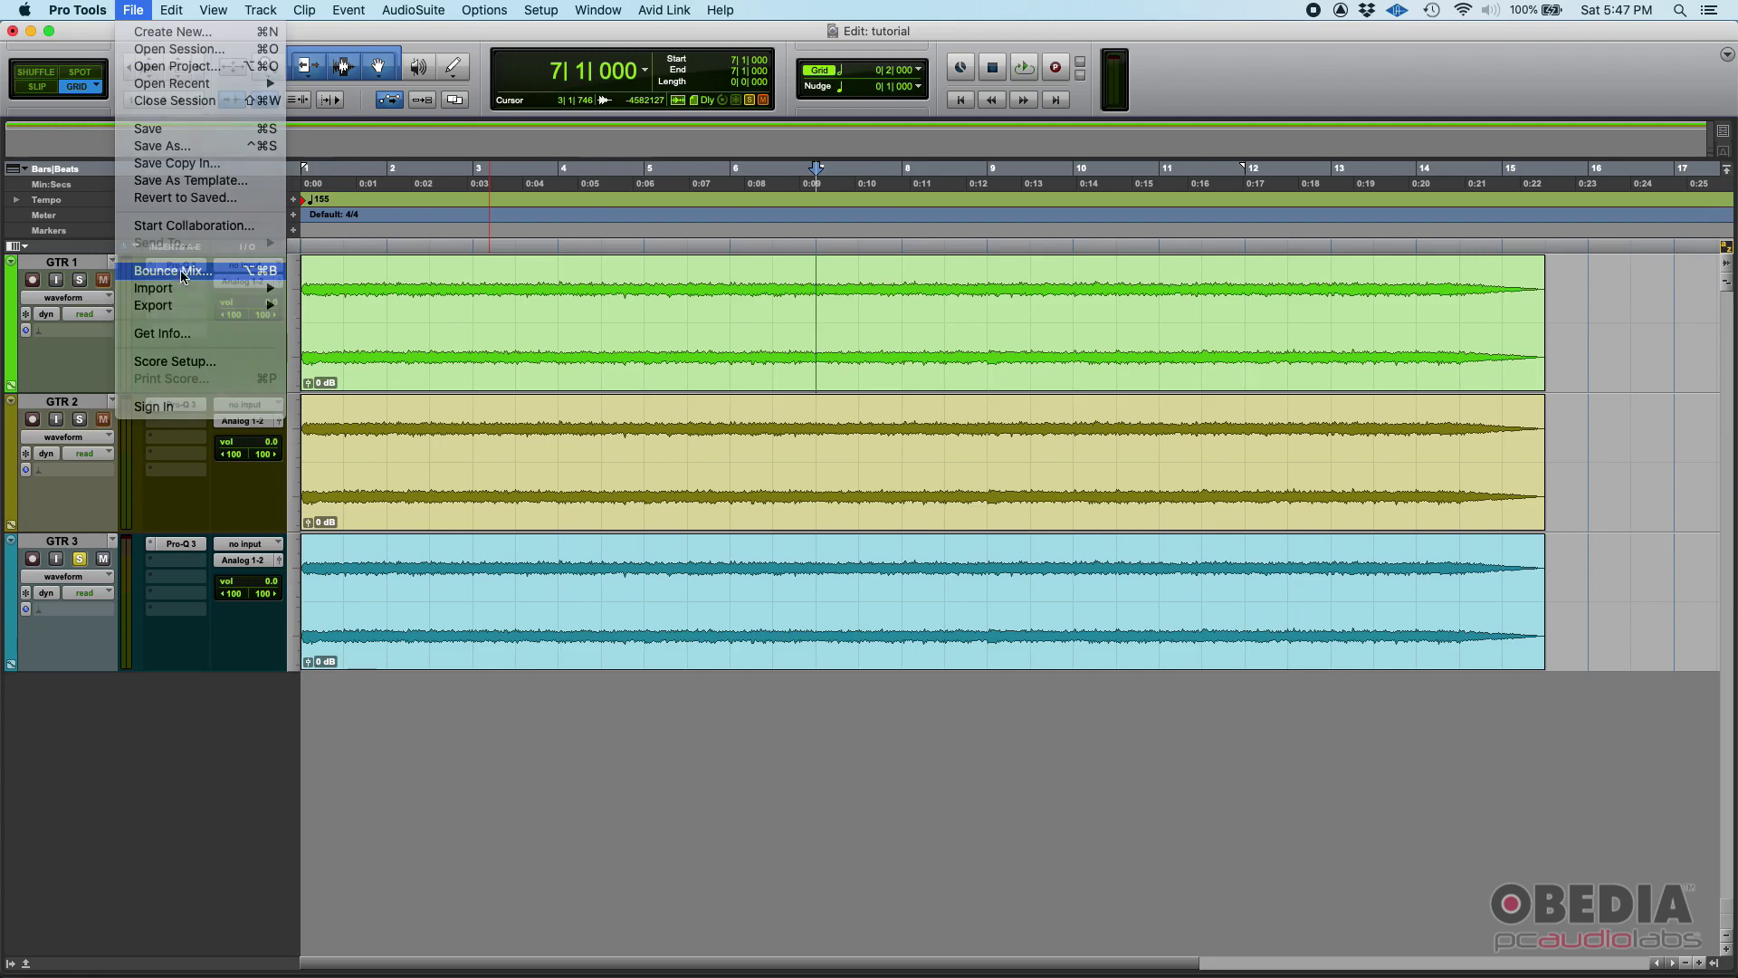
{"action": "left_click", "coordinate": [183, 273]}
{"action": "left_click", "coordinate": [876, 257]}
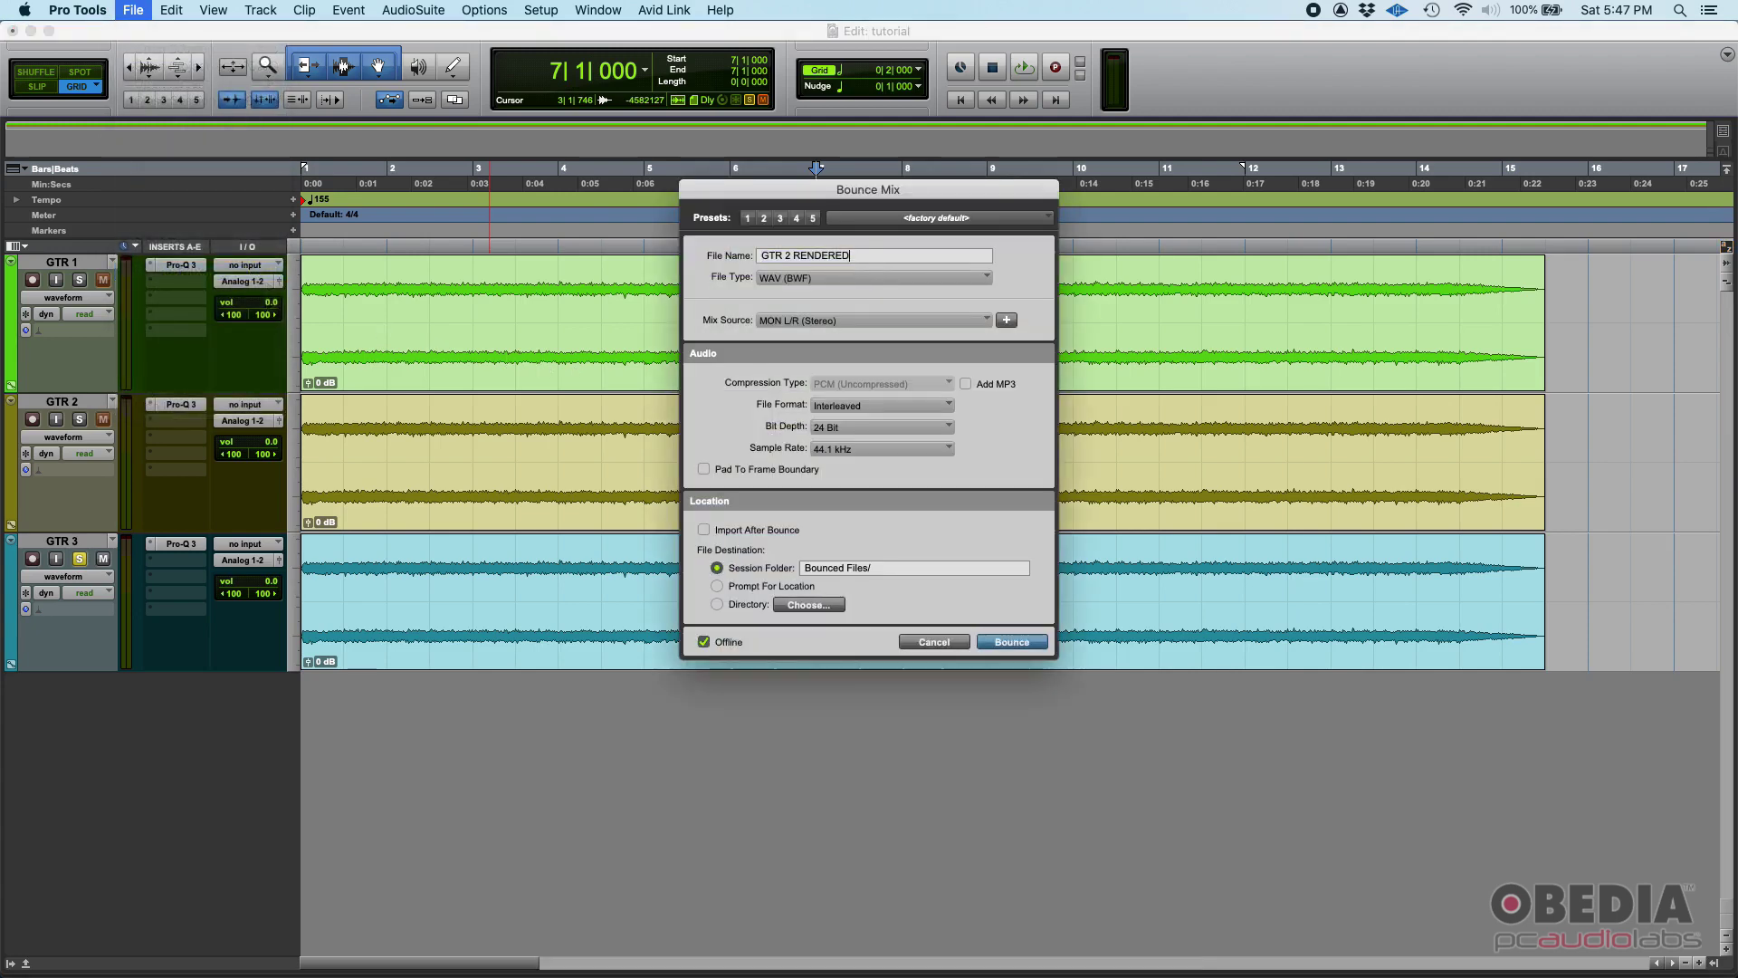
{"action": "key", "text": "BackSpace"}
{"action": "type", "text": "3"}
{"action": "left_click", "coordinate": [1012, 641]}
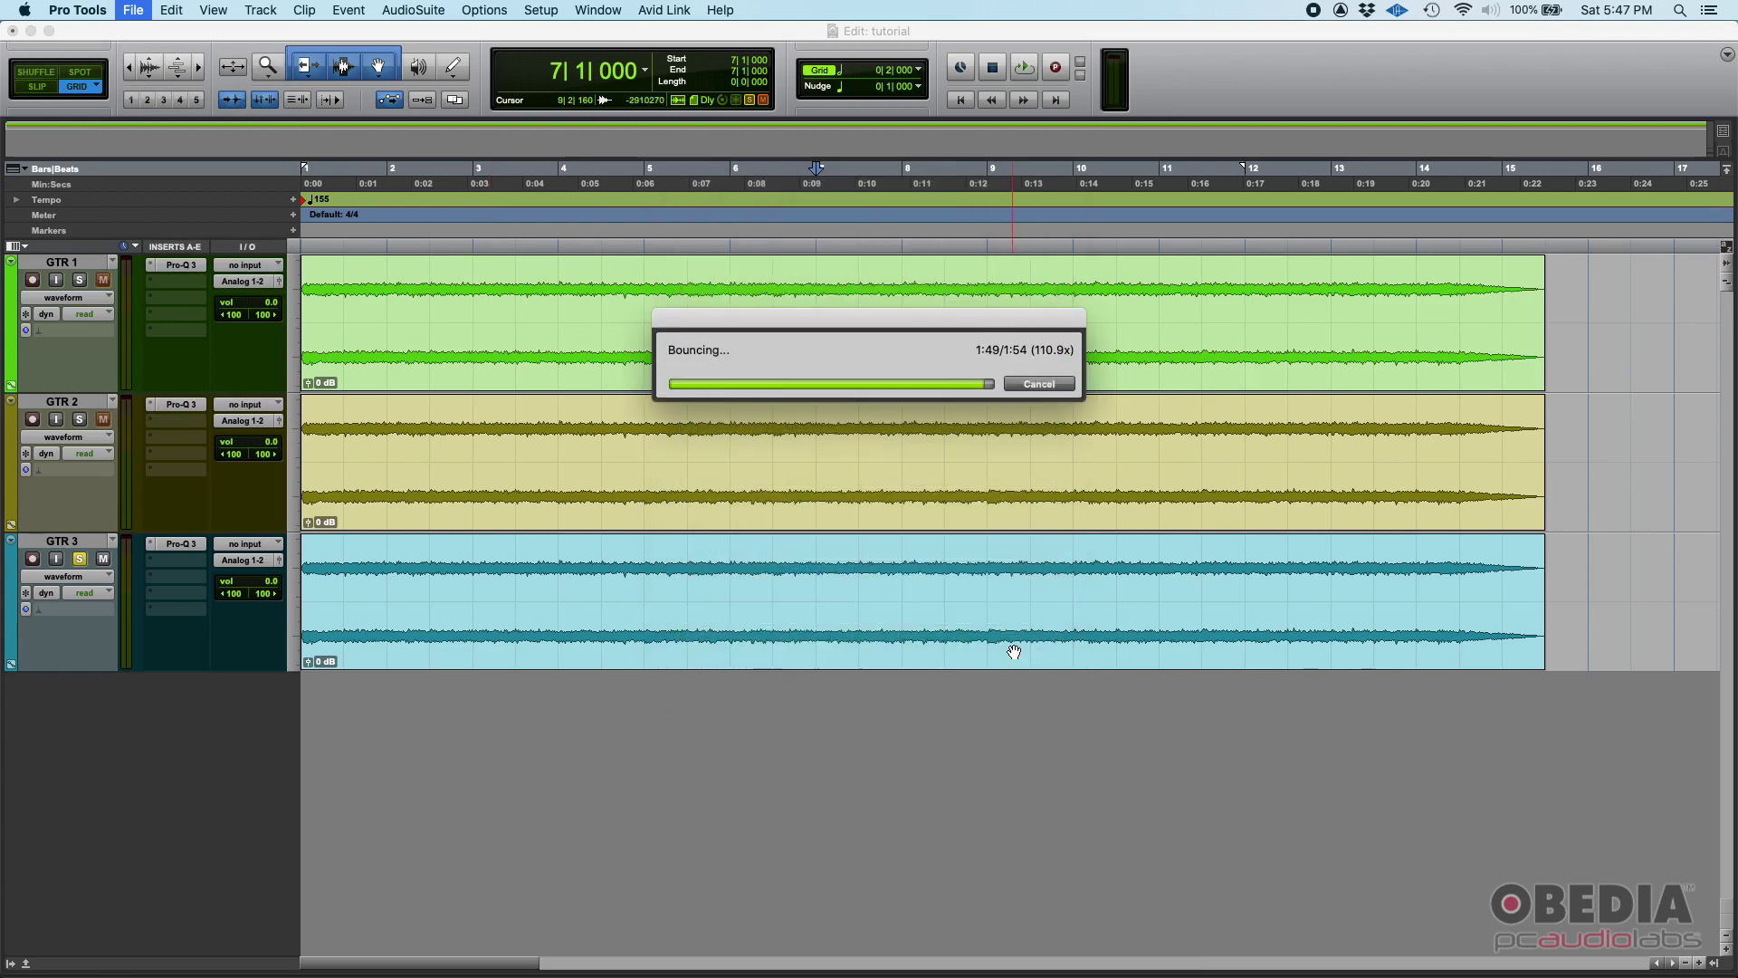
{"action": "left_click", "coordinate": [687, 332]}
{"action": "left_click", "coordinate": [665, 426]}
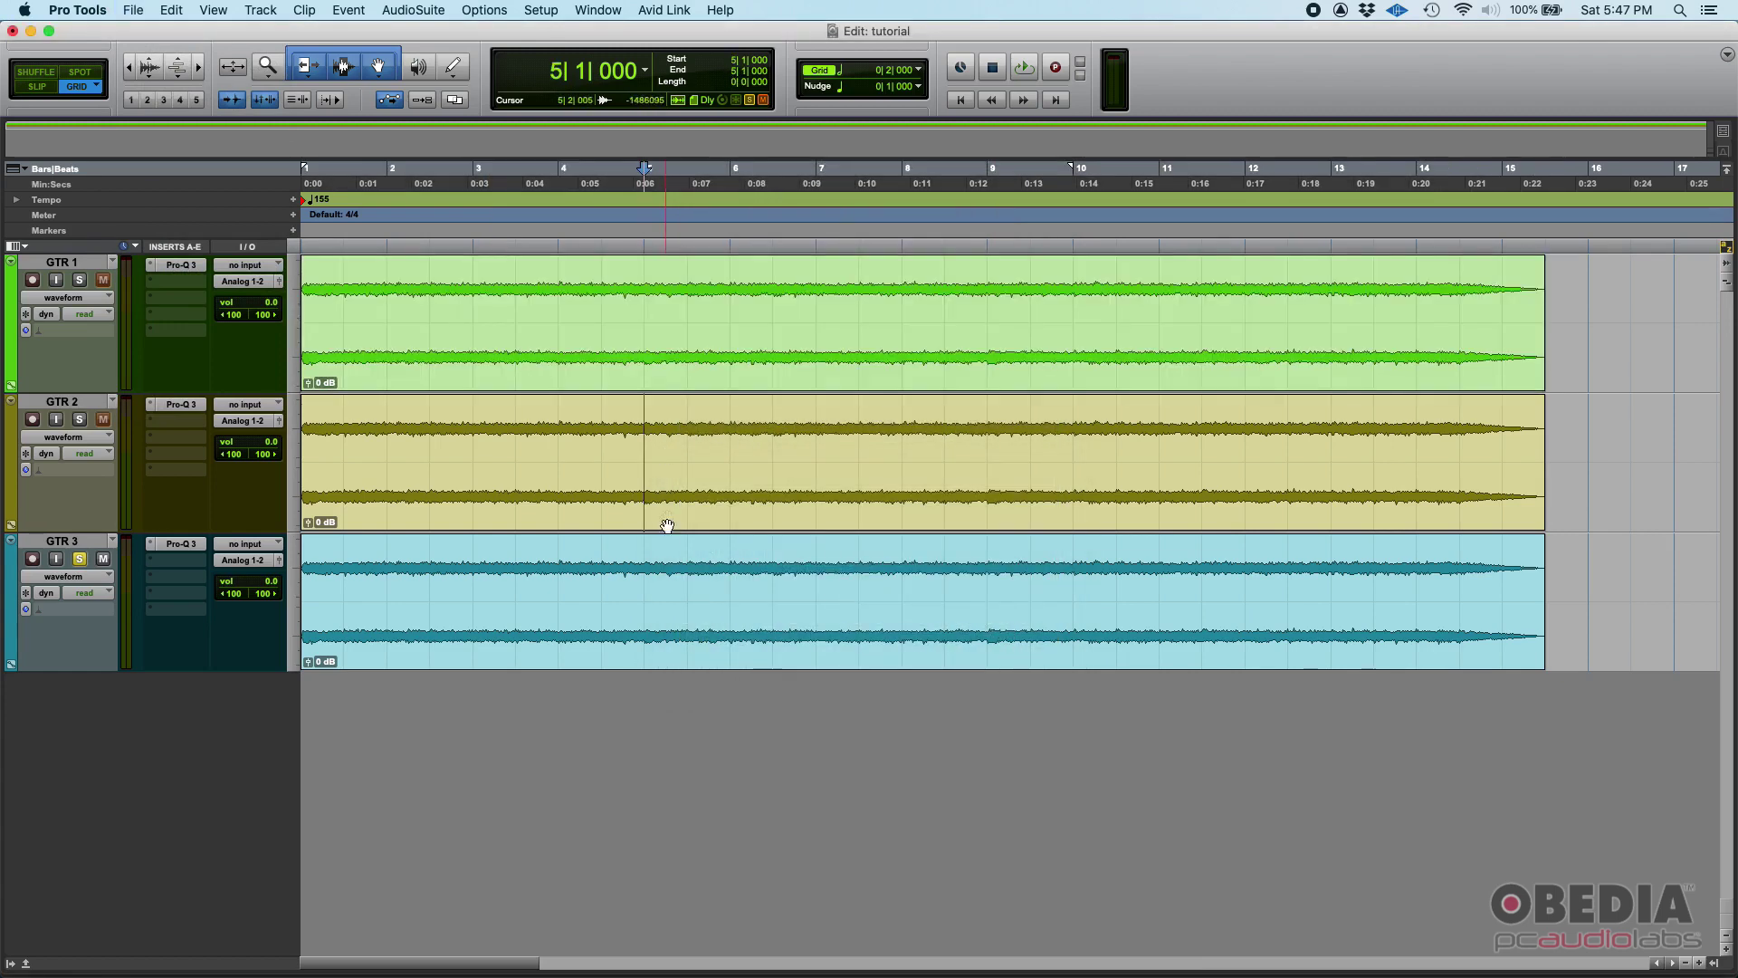
{"action": "left_click", "coordinate": [669, 528]}
{"action": "left_click", "coordinate": [687, 630]}
{"action": "key", "text": "super+Tab"}
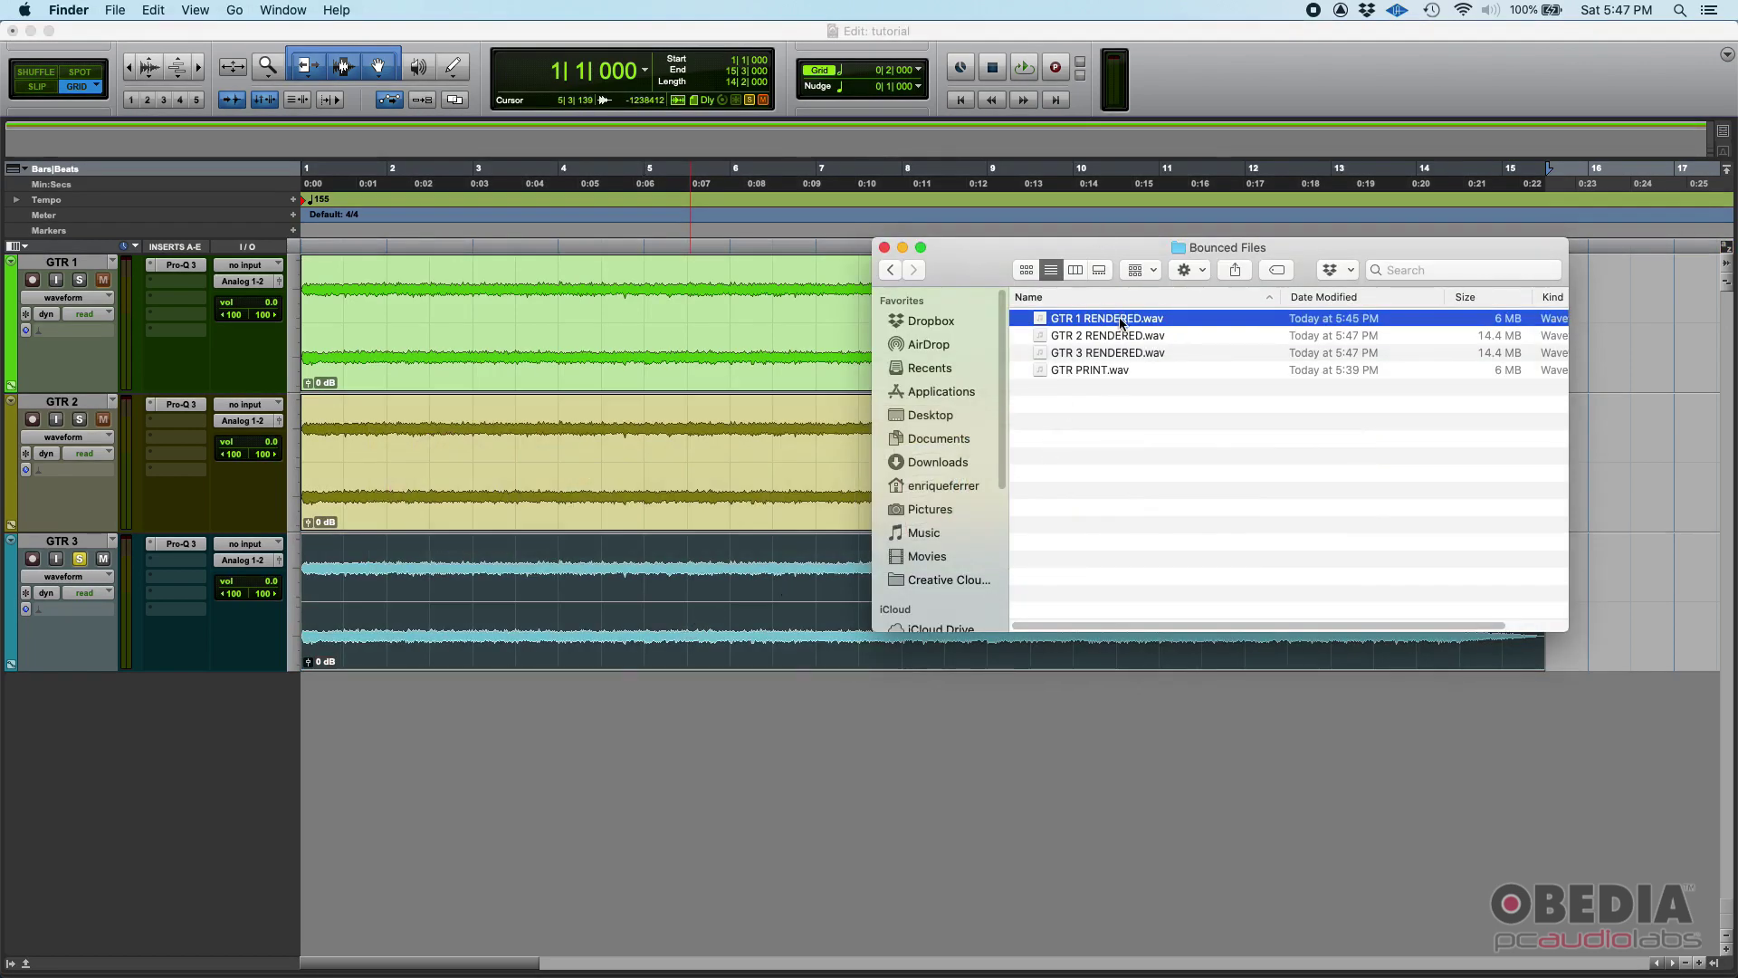
Select the GTR 1, 2 and 3 RENDERED.wav files in Finder, then return to the Pro Tools session at bar 3
{"action": "left_click", "coordinate": [1099, 337], "text": "shift"}
{"action": "left_click", "coordinate": [1113, 352], "text": "shift"}
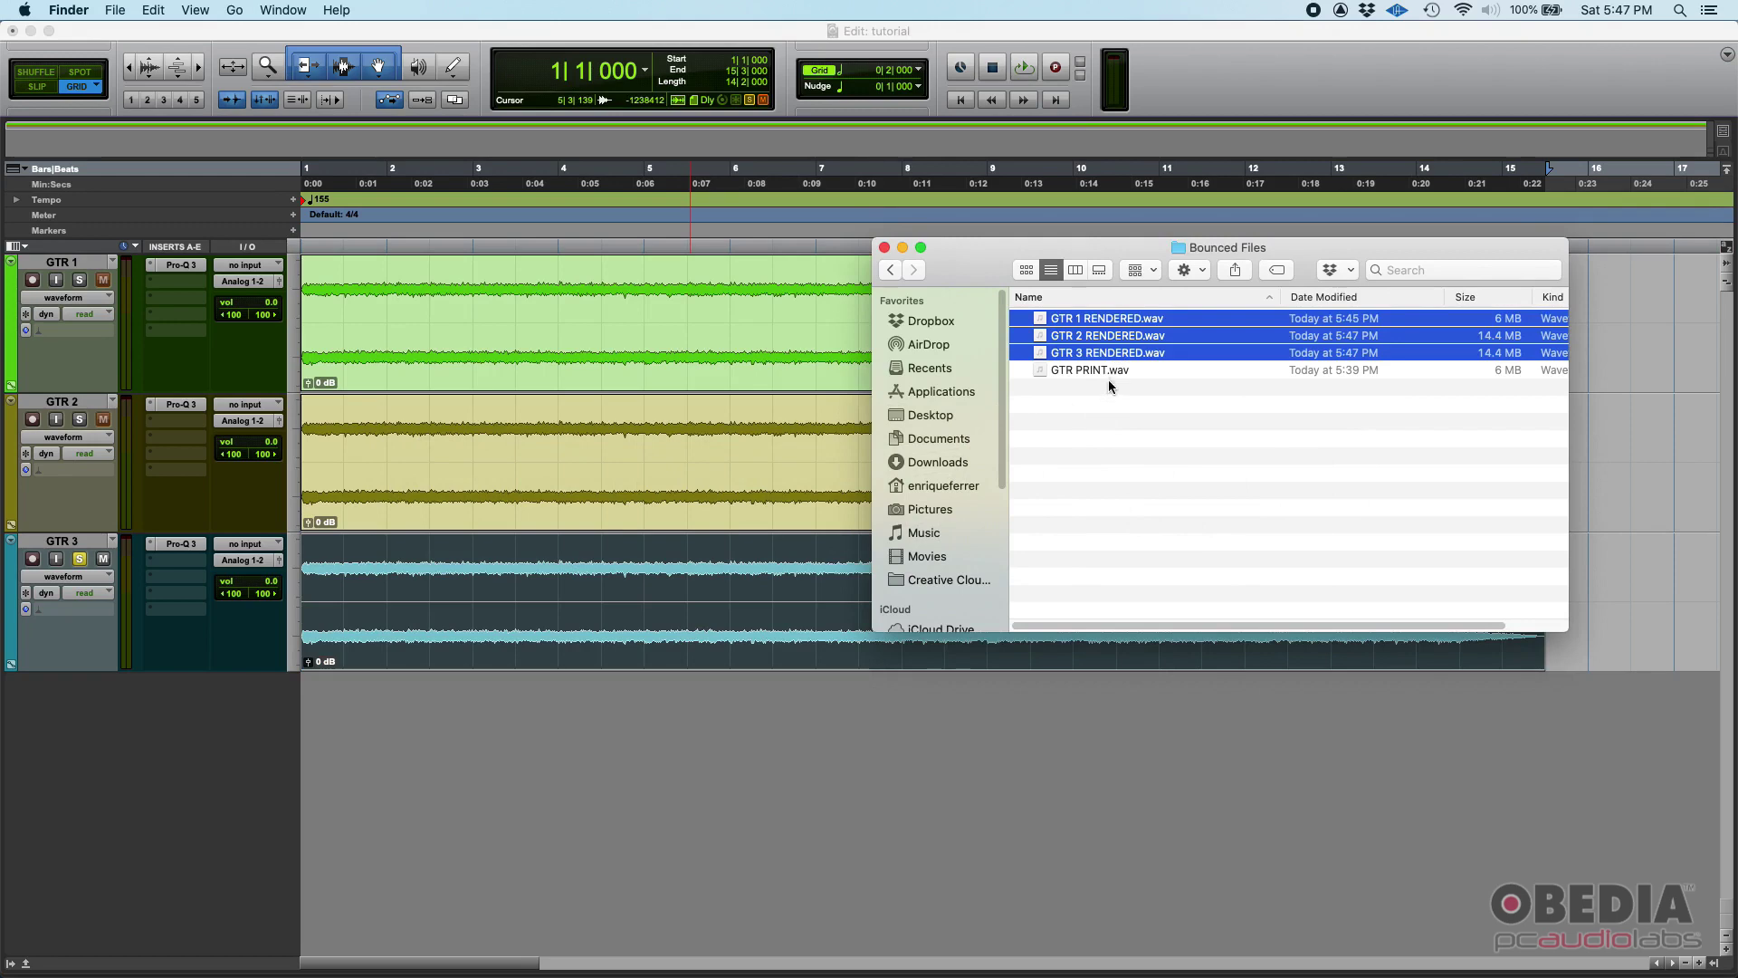
{"action": "left_click", "coordinate": [1104, 339], "text": "super"}
{"action": "left_click", "coordinate": [1104, 341]}
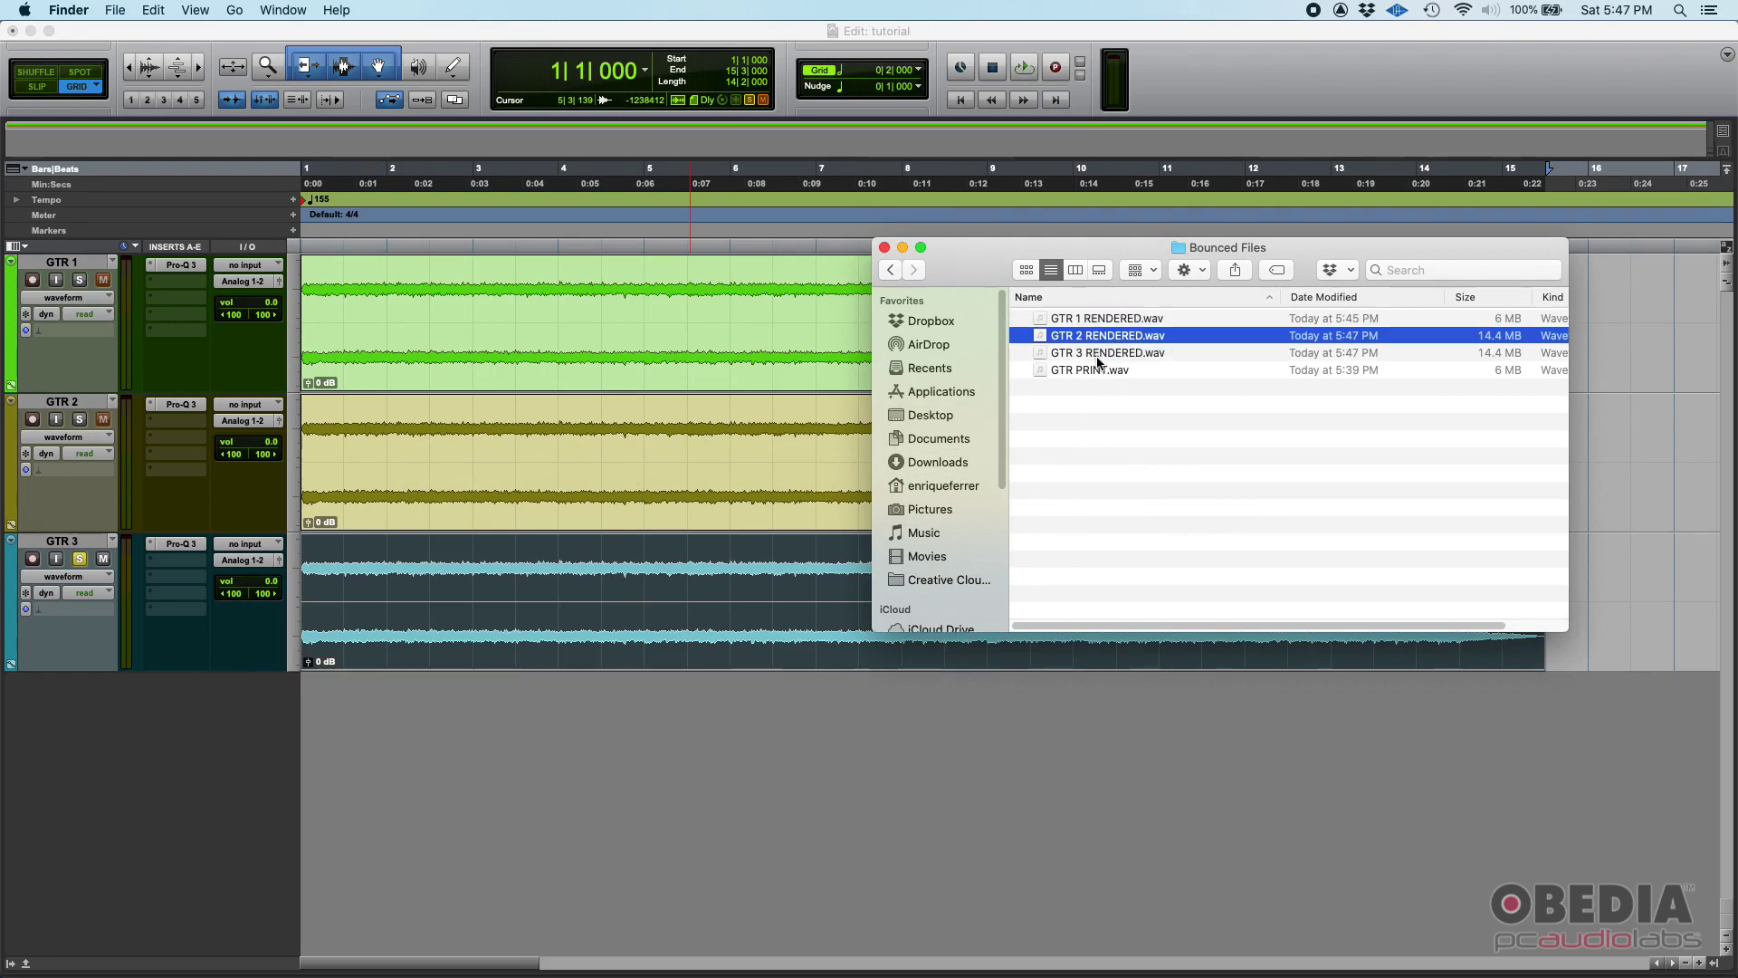
{"action": "left_click", "coordinate": [1099, 355]}
{"action": "left_click", "coordinate": [1104, 322], "text": "shift"}
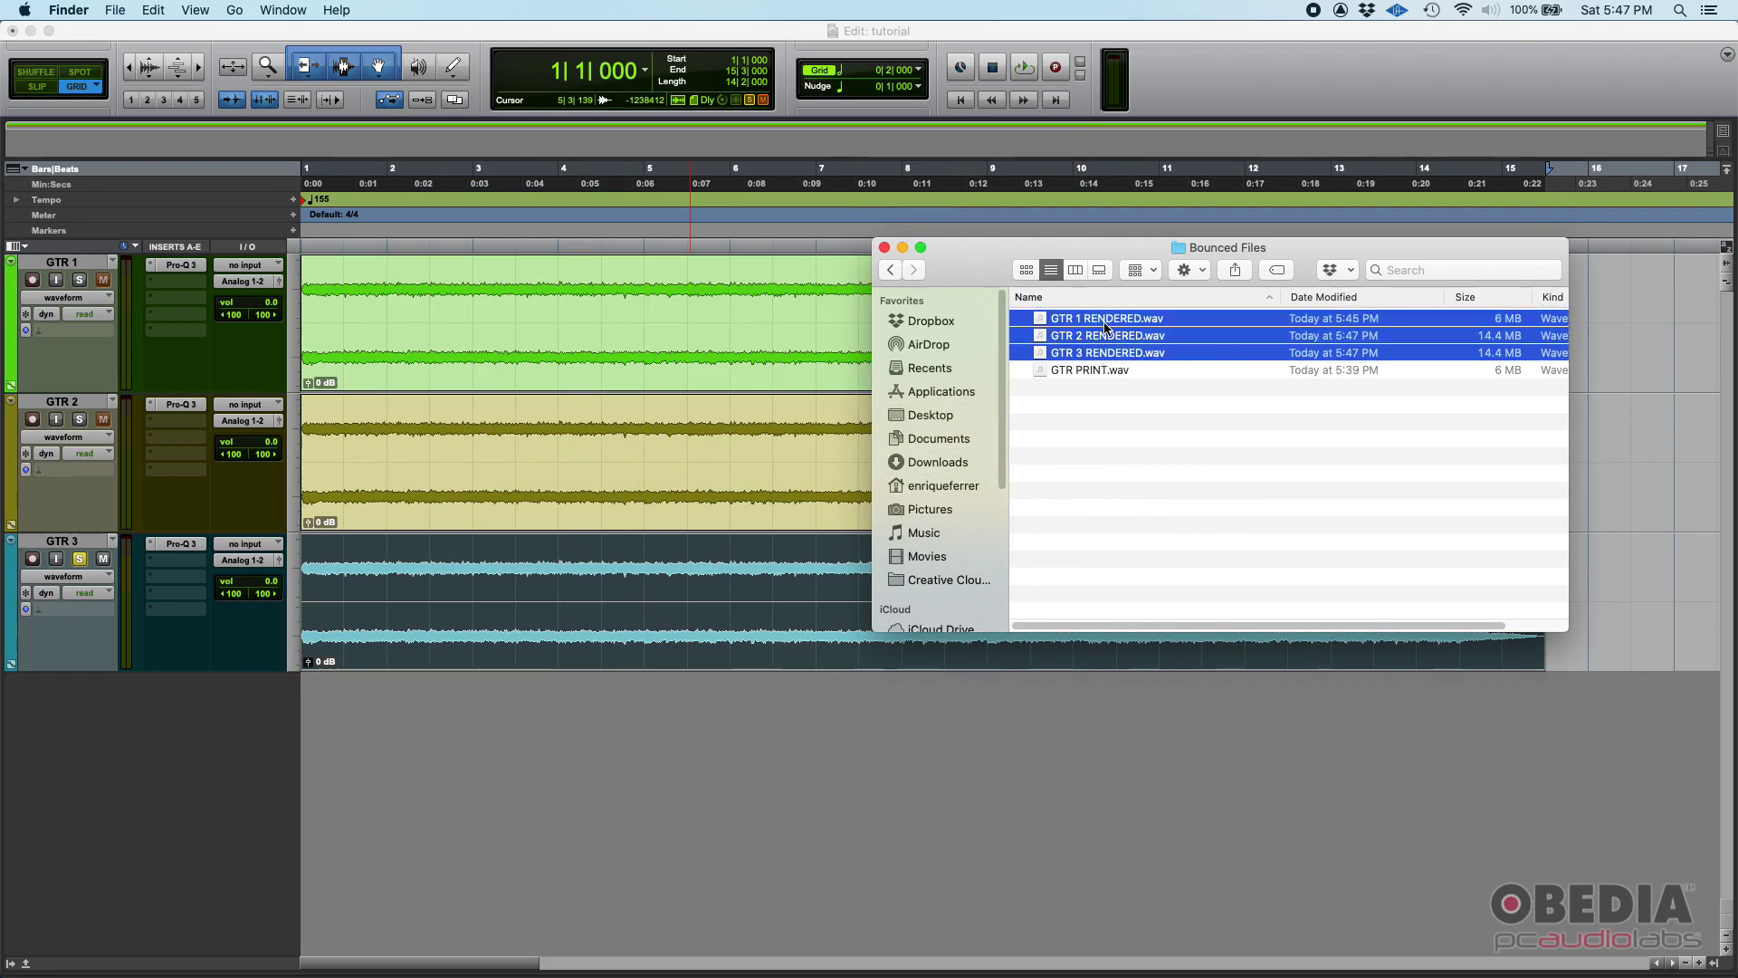
{"action": "left_click", "coordinate": [814, 362]}
{"action": "left_click", "coordinate": [528, 288]}
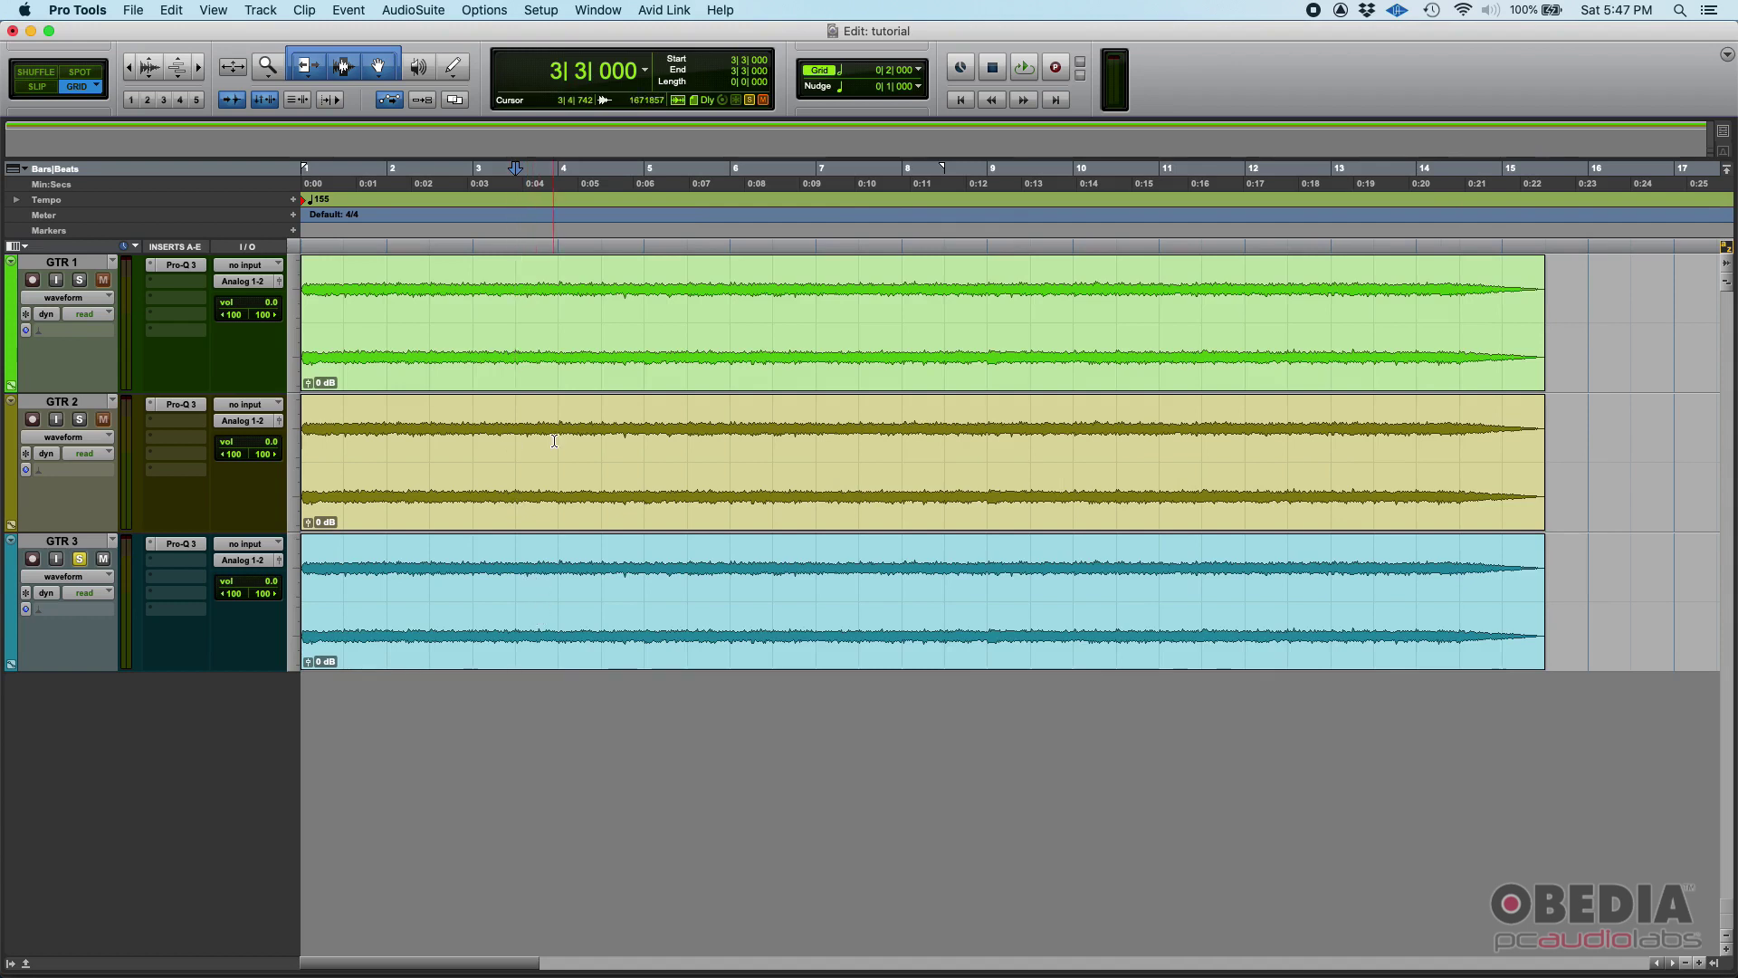